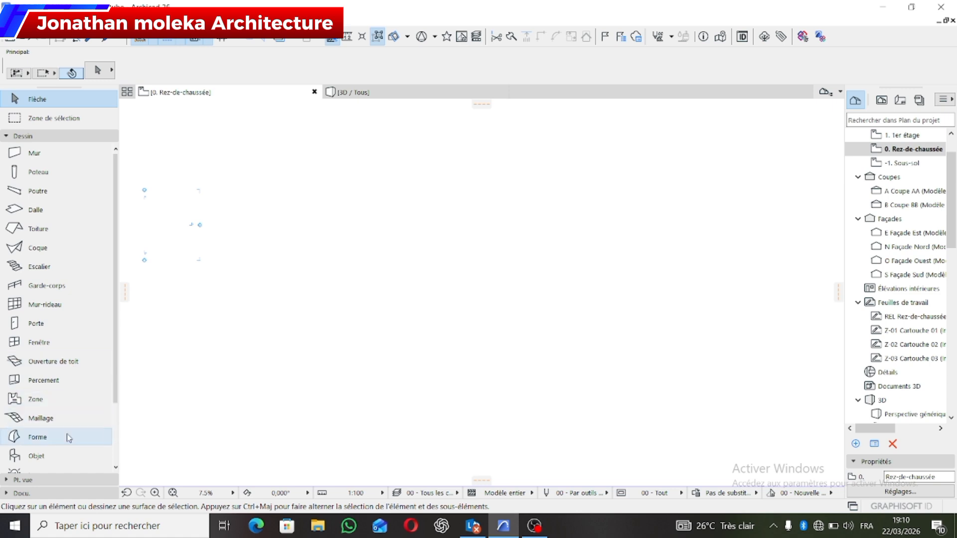
Step: Draw a wide, horizontal rectangular terrain mesh on the Rez-de-chaussée plan using the Maillage tool's rotated-rectangle geometry
left_click(64, 420)
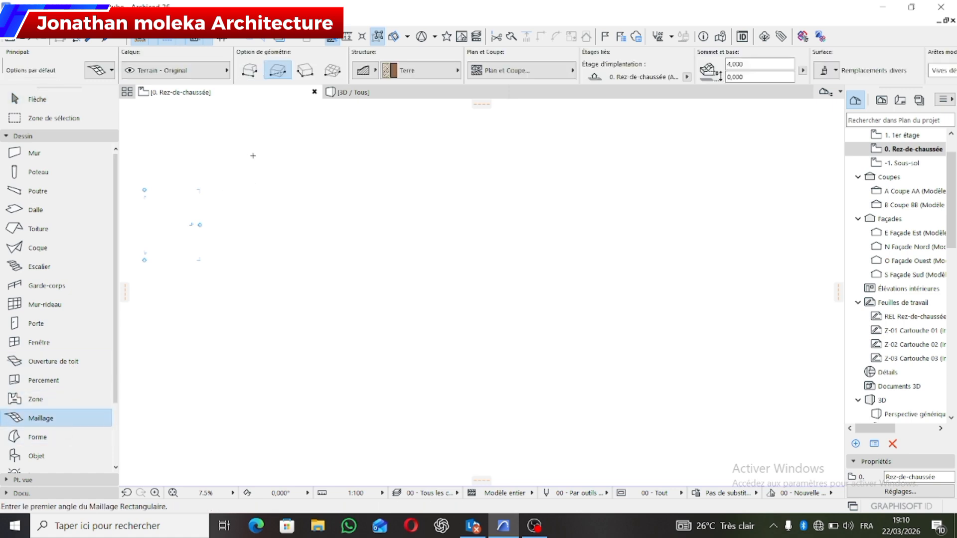
left_click(303, 75)
left_click(264, 194)
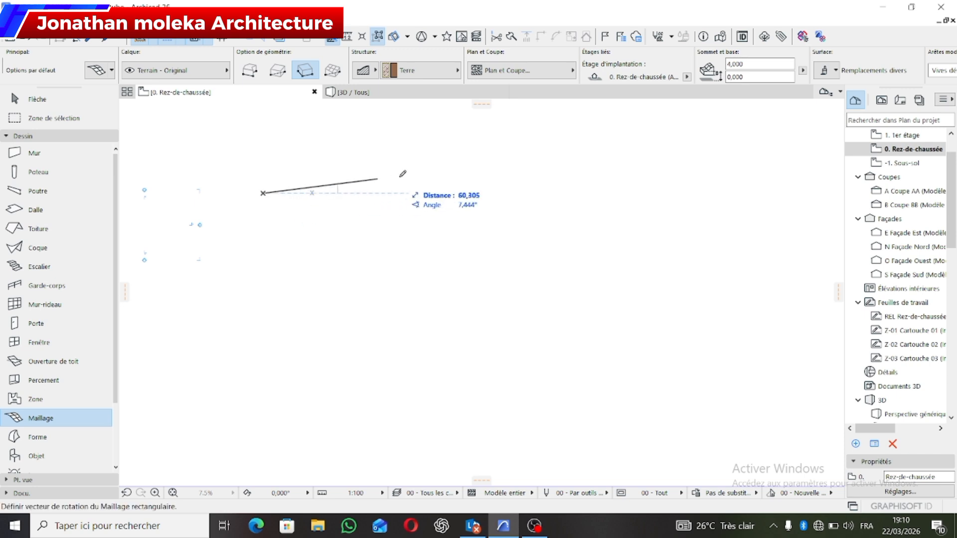
left_click(509, 193)
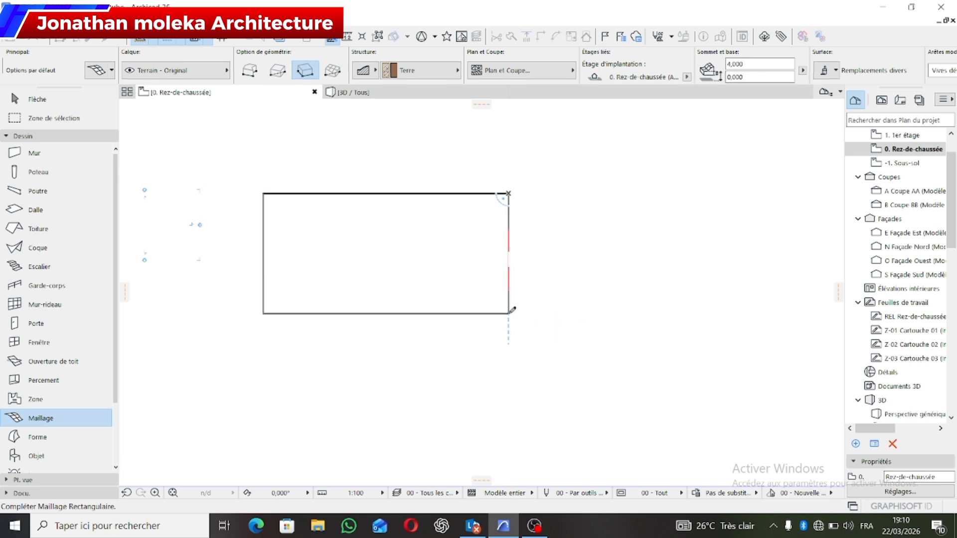
left_click(509, 312)
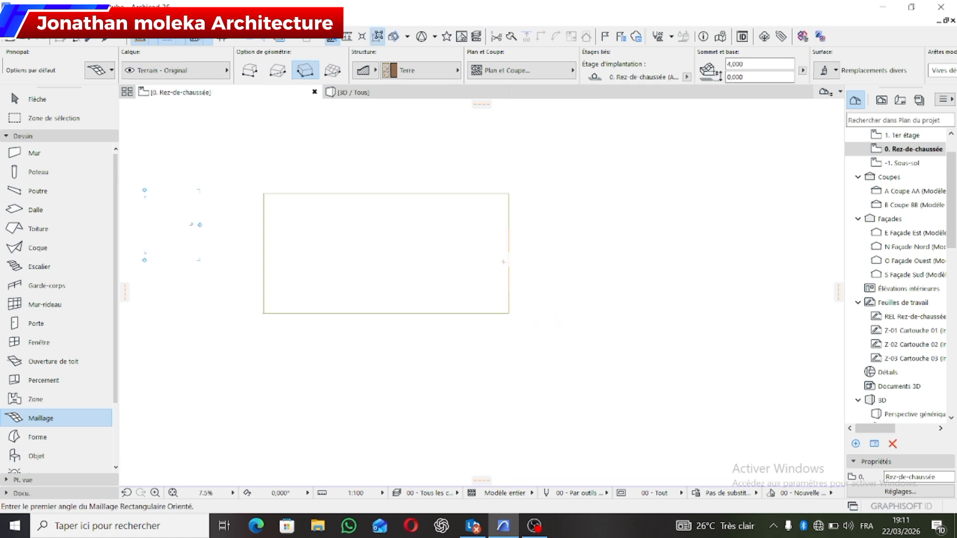
Step: Examine the terrain mesh in the 3D view from several sides, including its surface and edge thickness
left_click(390, 95)
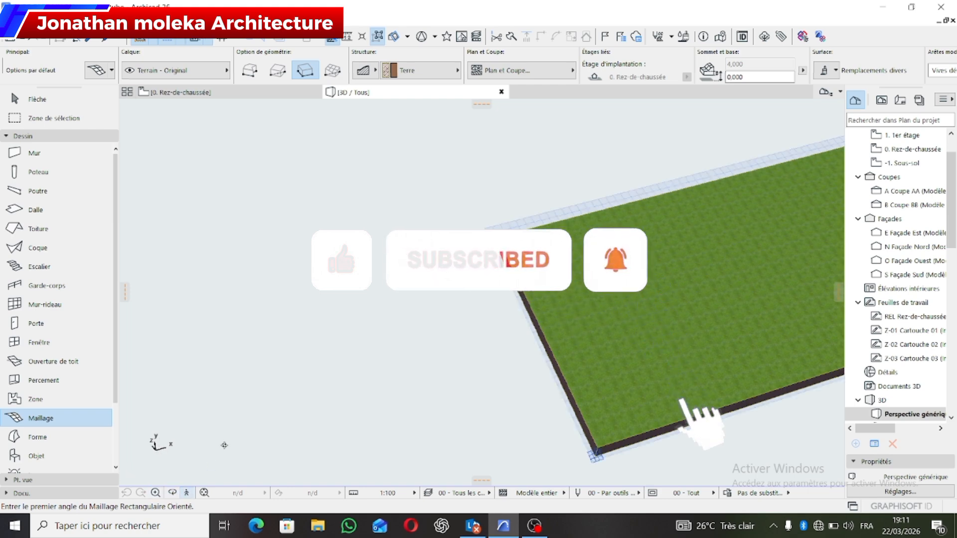
left_click(175, 493)
left_click_drag(243, 347, 577, 274)
scroll(628, 299, "up", 3)
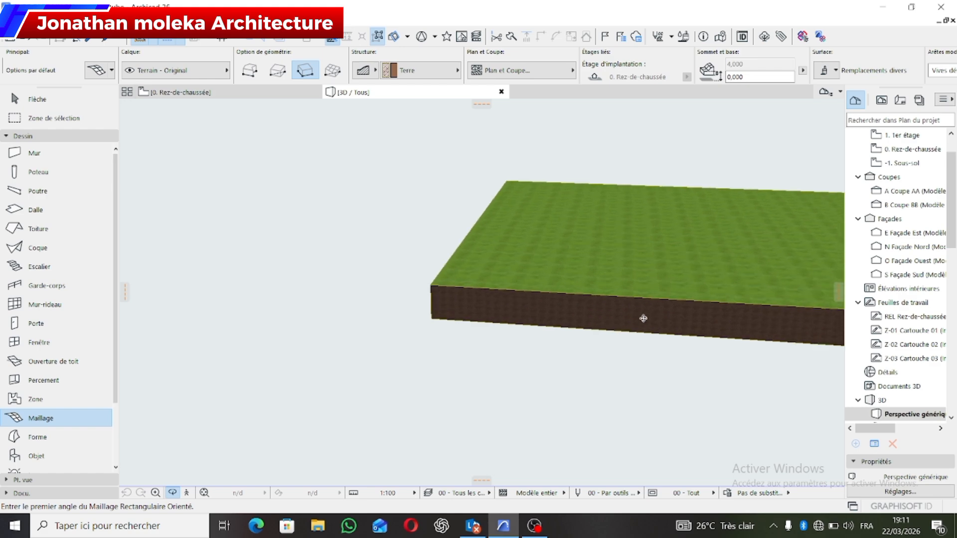
middle_click_drag(643, 318, 60, 399)
scroll(59, 342, "down", 2)
left_click_drag(310, 340, 838, 305)
left_click_drag(357, 263, 635, 378)
left_click_drag(539, 322, 482, 238)
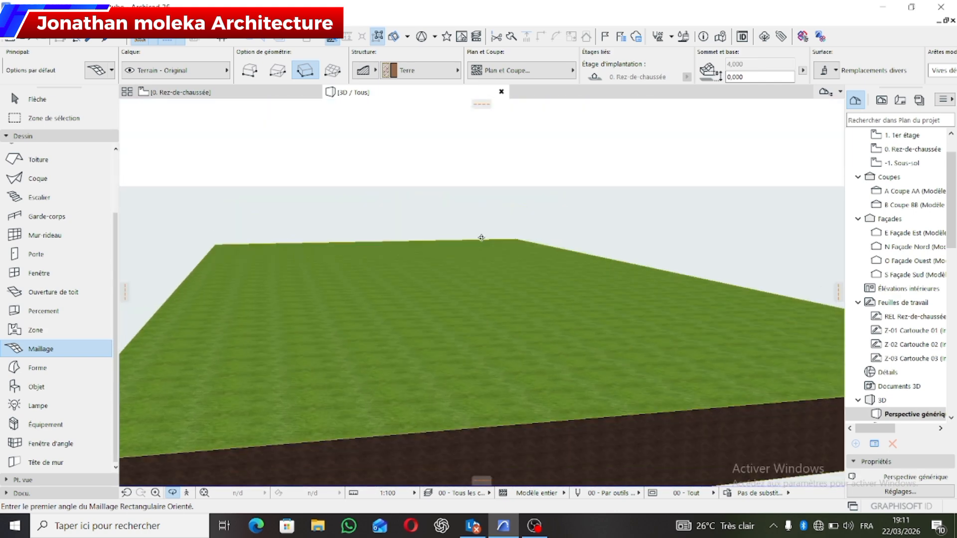
Step: On the Rez-de-chaussée plan, draw a wavy spline across the mesh's full width, near its upper edge
left_click(225, 94)
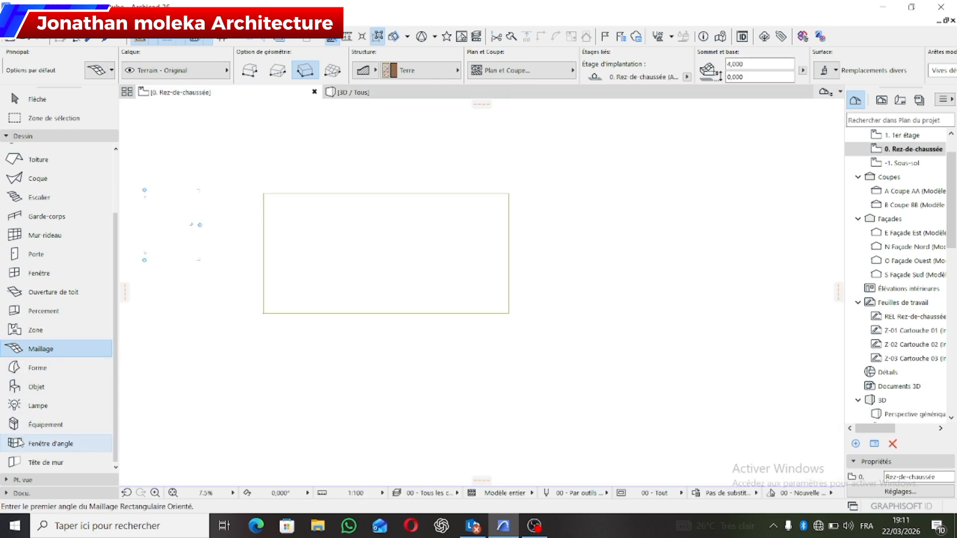
left_click(37, 489)
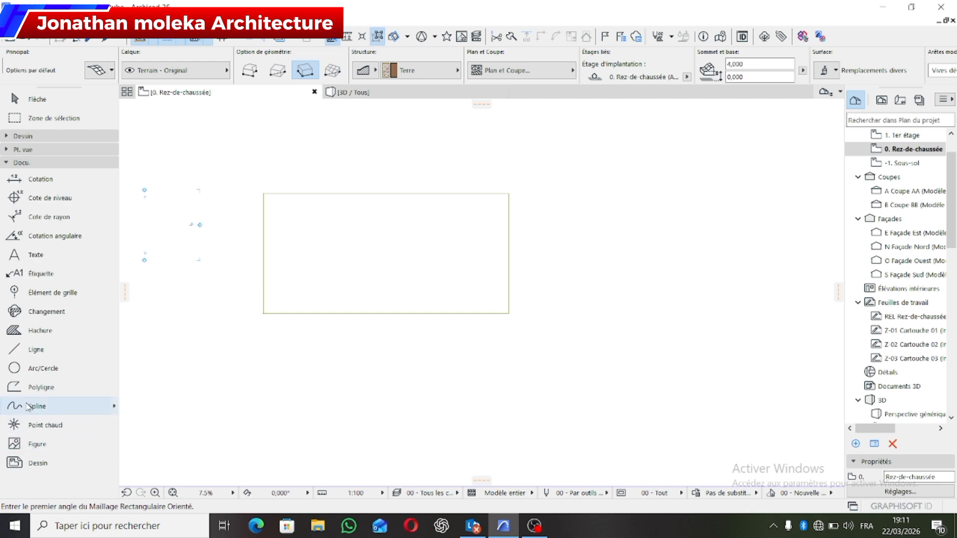
double_click(28, 406)
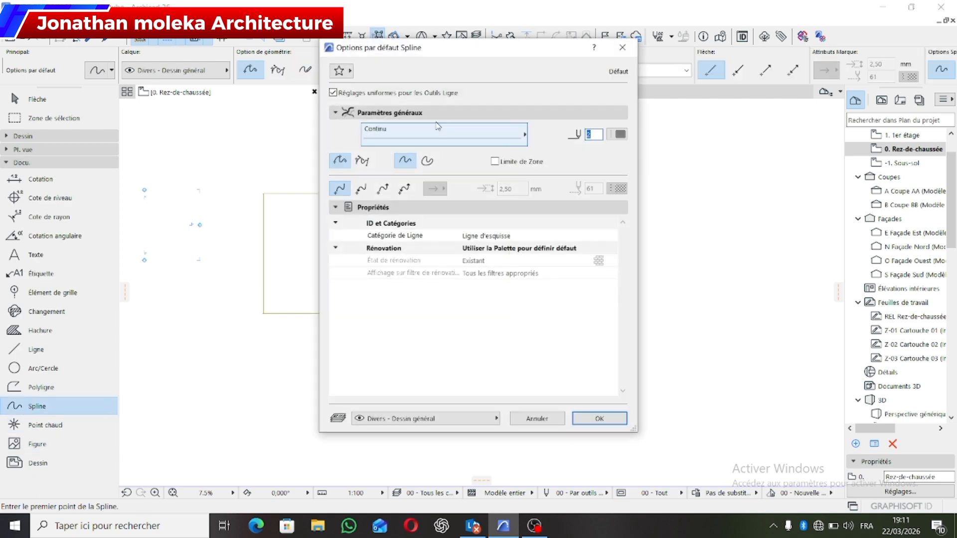
left_click(619, 52)
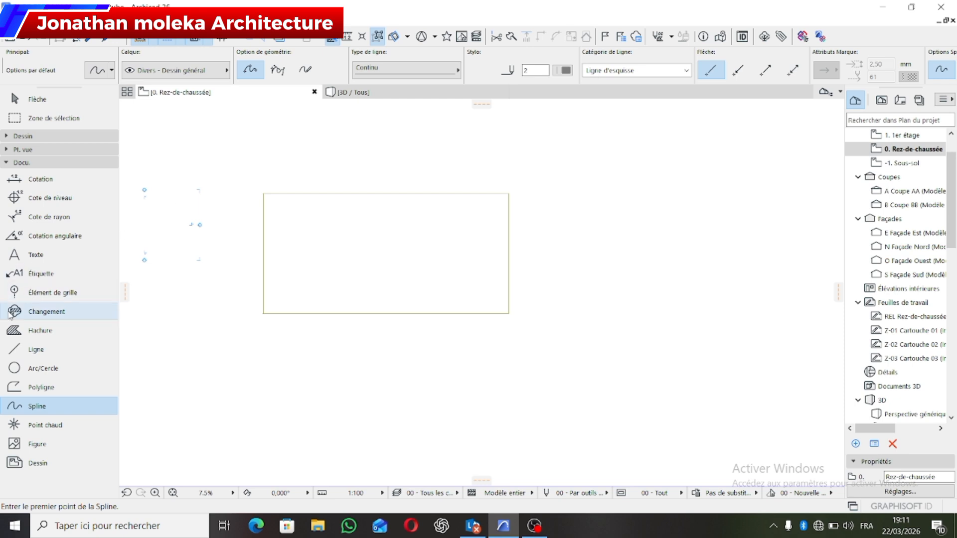
scroll(238, 212, "up", 1)
scroll(237, 212, "up", 3)
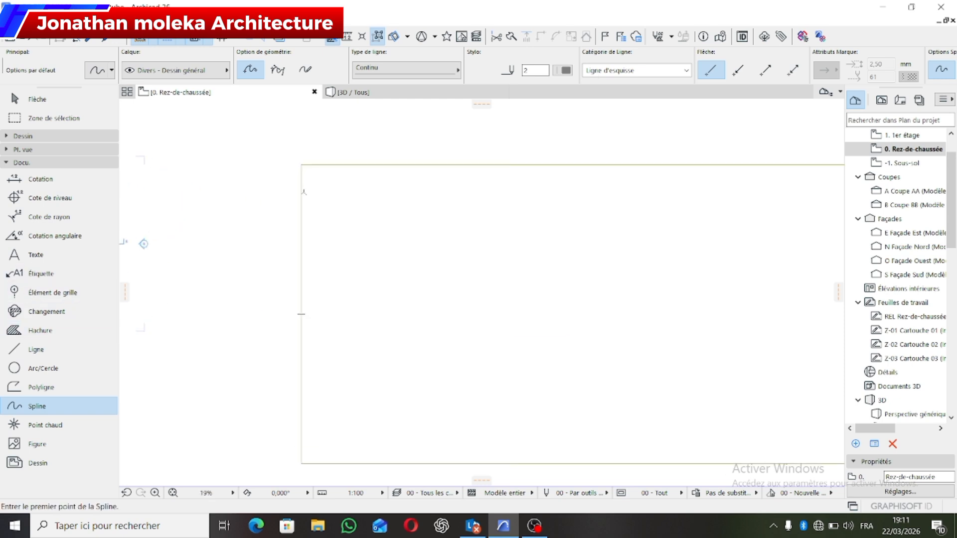
left_click(301, 231)
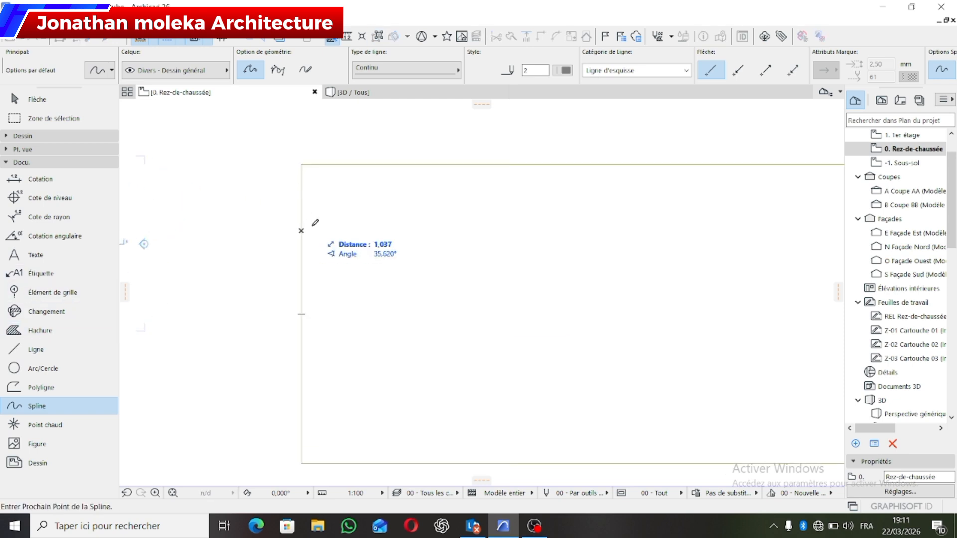
left_click(397, 215)
left_click(462, 227)
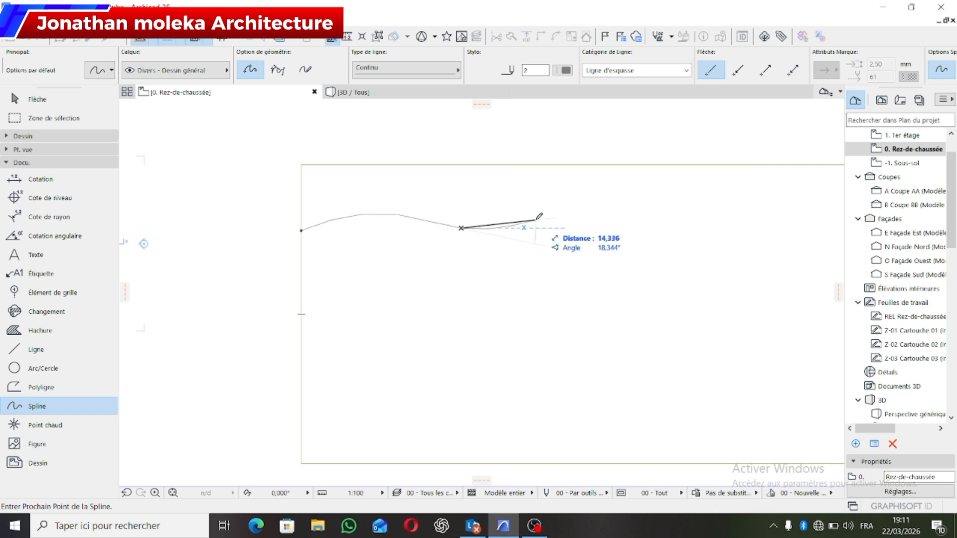
left_click(542, 216)
left_click(656, 234)
left_click(703, 206)
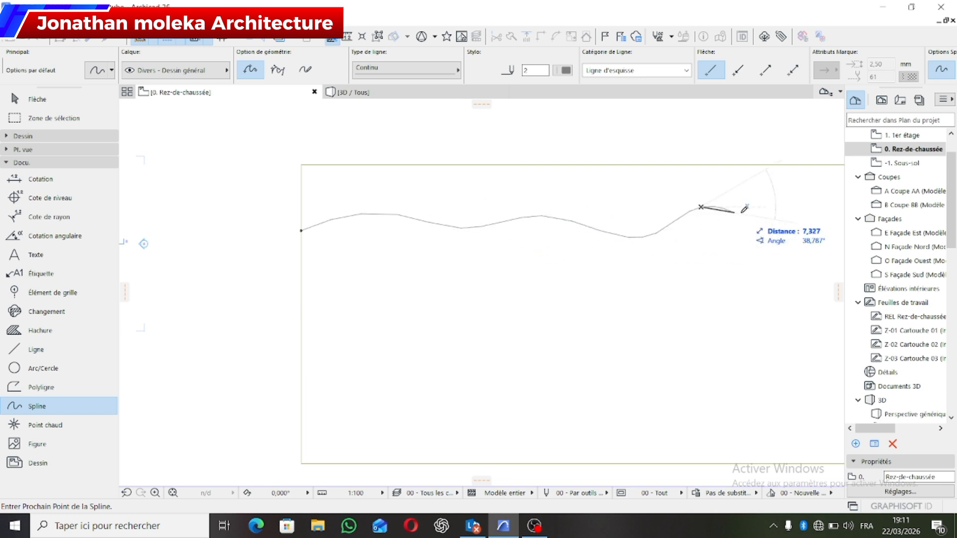
left_click(788, 244)
scroll(792, 239, "down", 3)
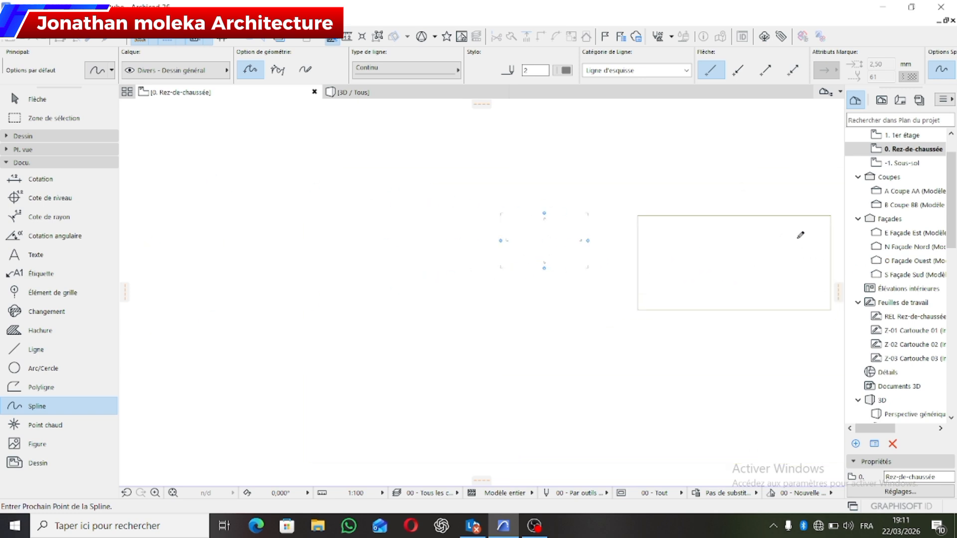
double_click(826, 241)
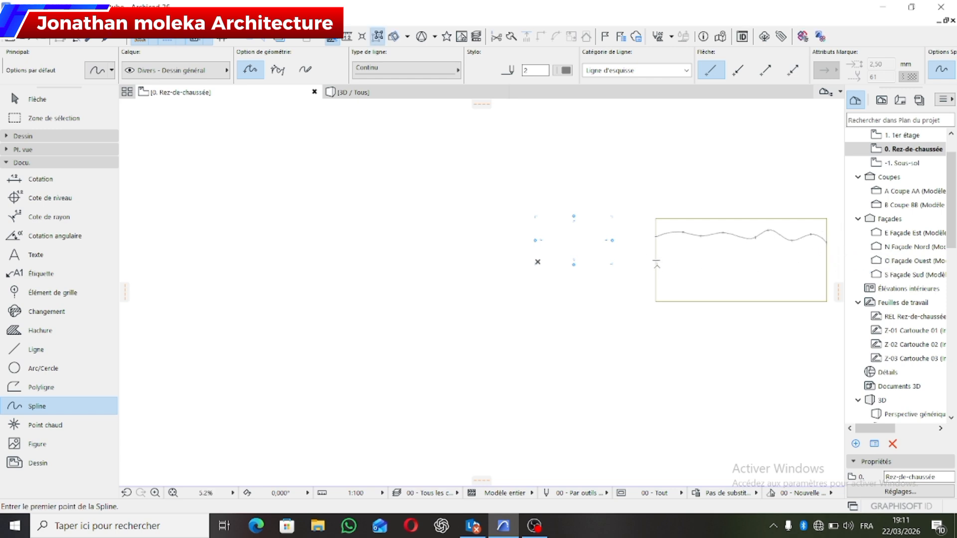
Step: Draw a second wavy spline across the middle of the mesh, from its left edge to its right edge
left_click(656, 264)
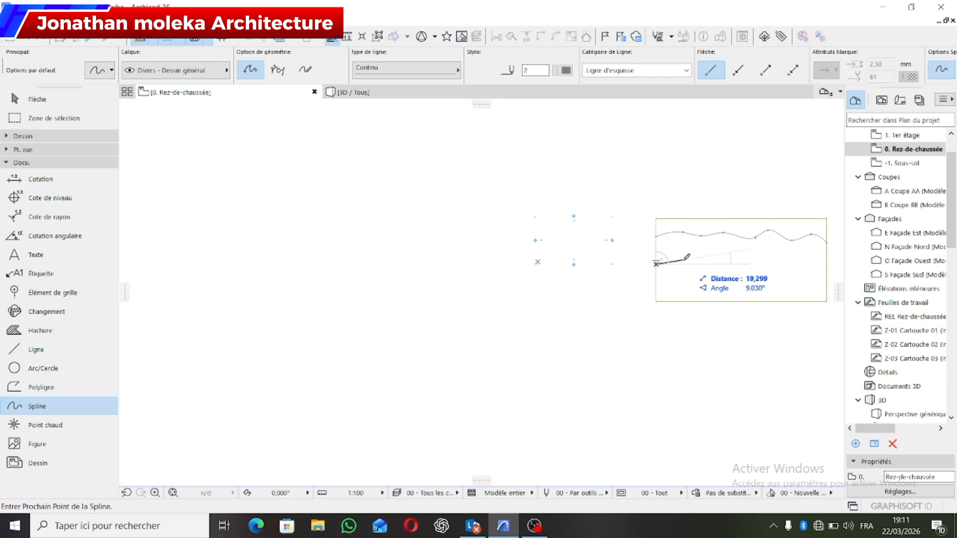
left_click(684, 260)
left_click(723, 270)
left_click(736, 257)
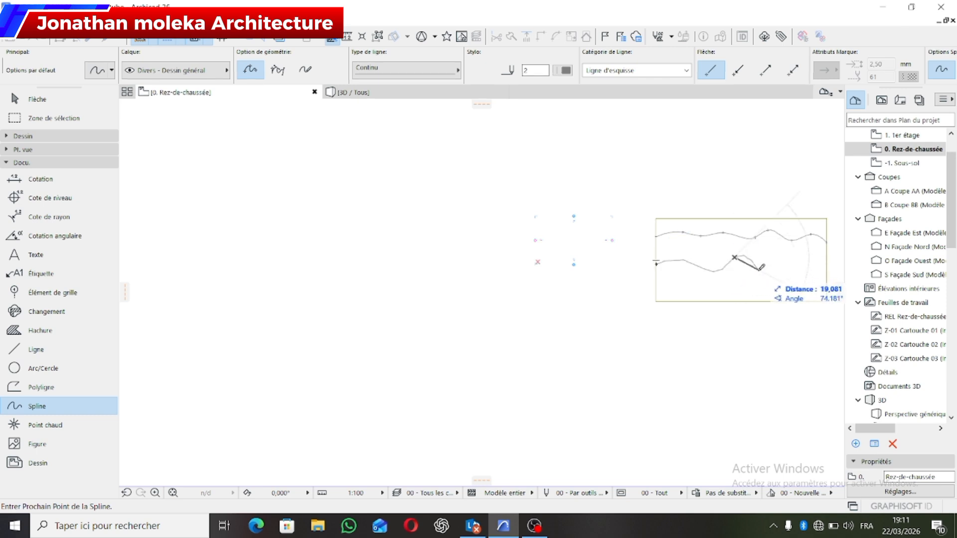
left_click(760, 273)
left_click(775, 265)
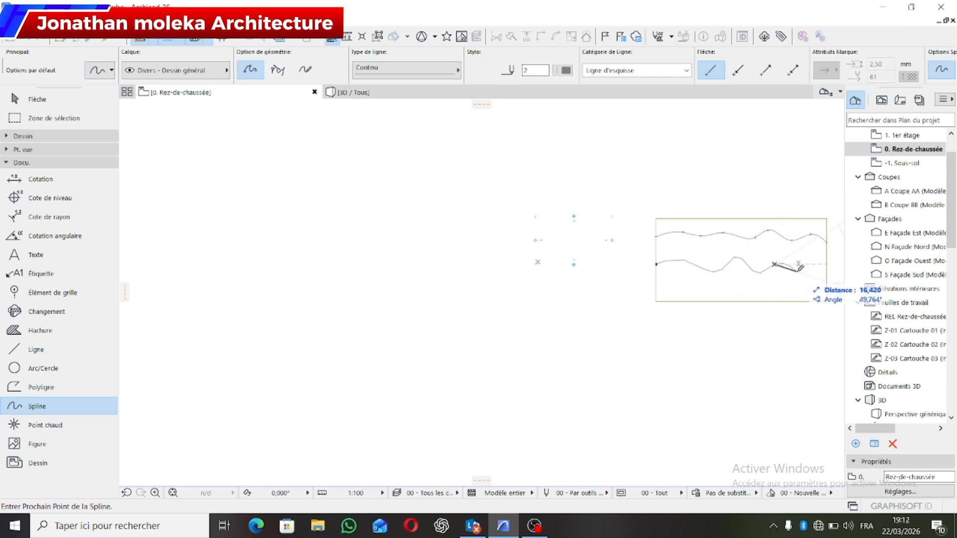
left_click(798, 272)
left_click(812, 263)
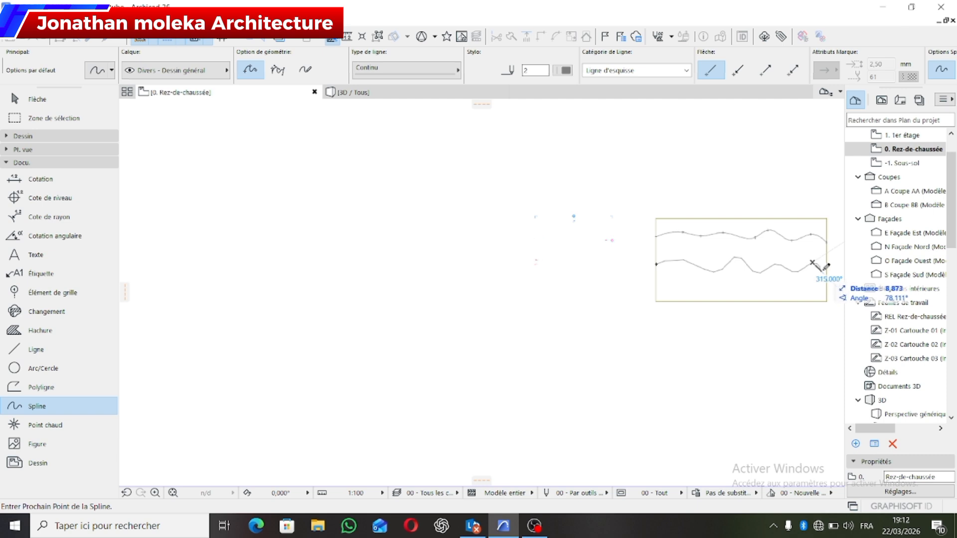
double_click(827, 266)
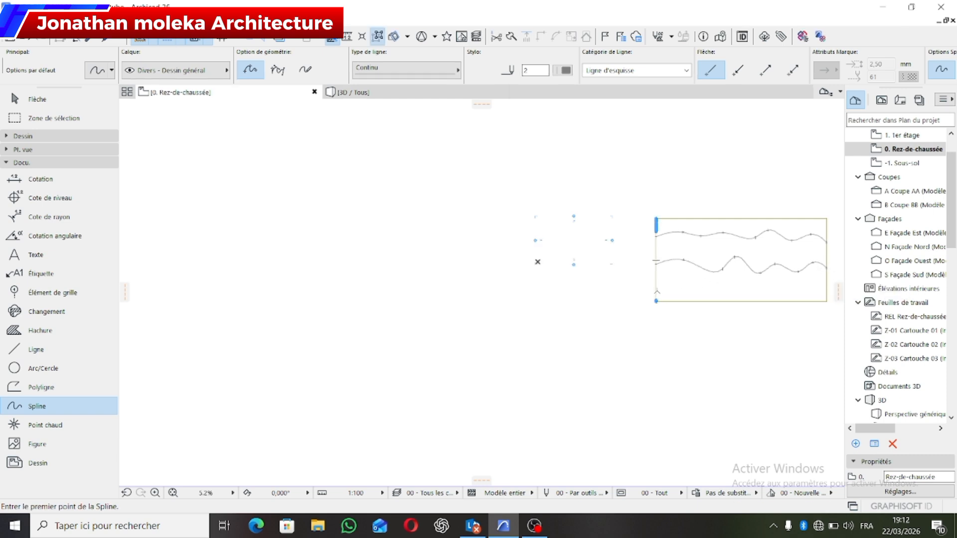
Step: Draw a third wavy spline across the mesh near its lower edge, from the left side to the right side
left_click(656, 293)
left_click(686, 283)
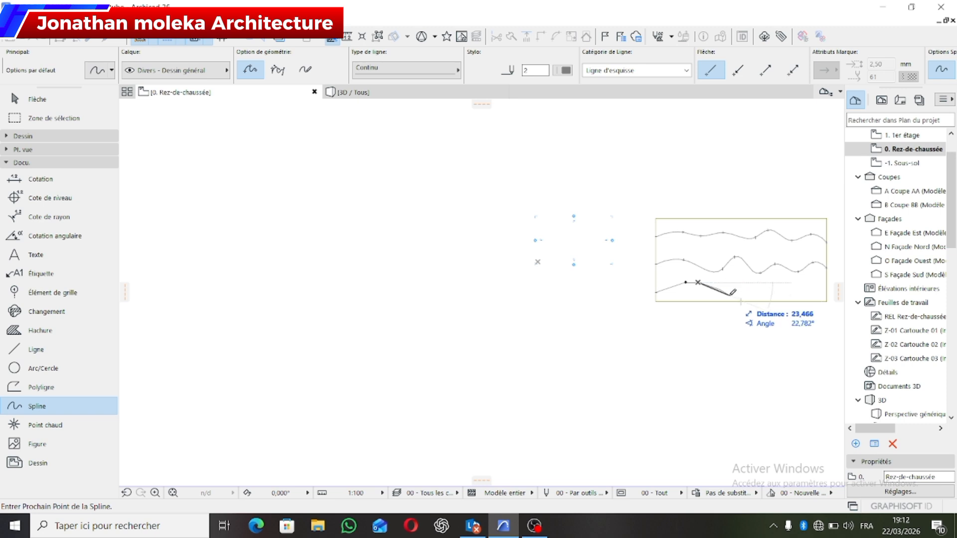
left_click(751, 284)
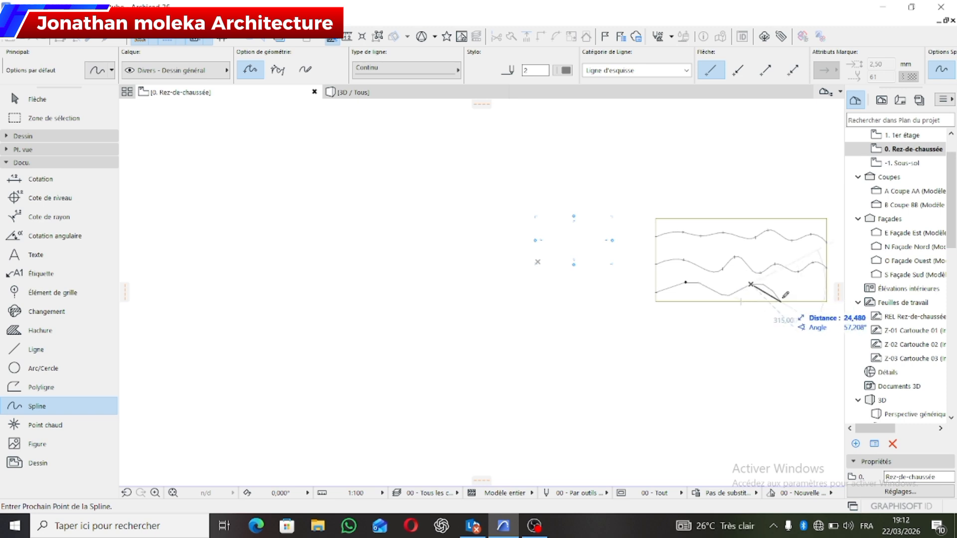
left_click(784, 291)
left_click(806, 285)
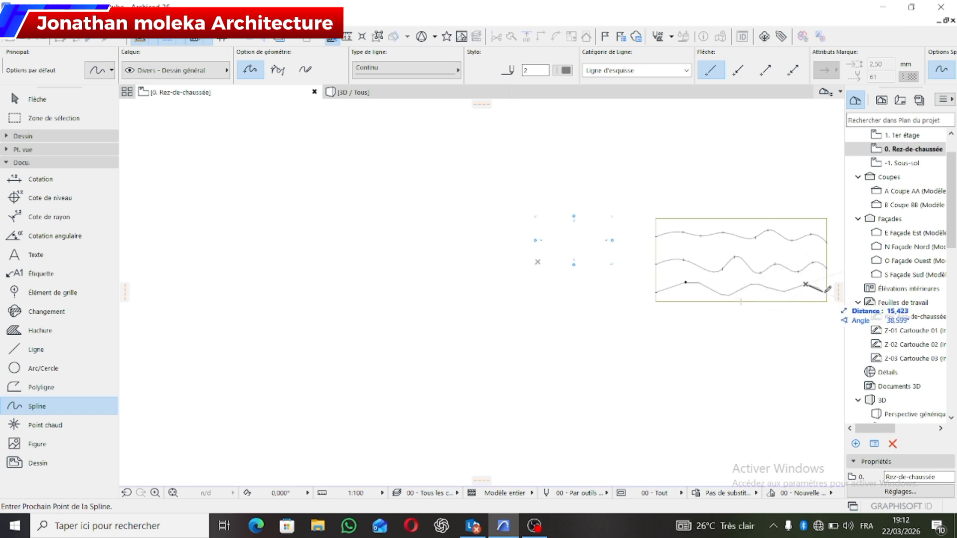
left_click(829, 289)
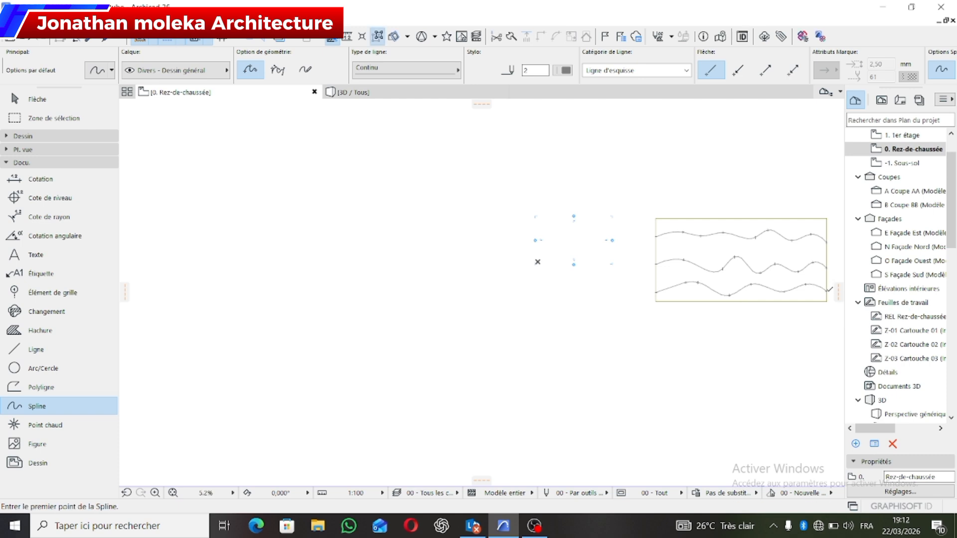
Step: Examine the three splines in plan and check the mesh's surface in the 3D view
middle_click_drag(744, 270, 515, 341)
scroll(515, 341, "up", 5)
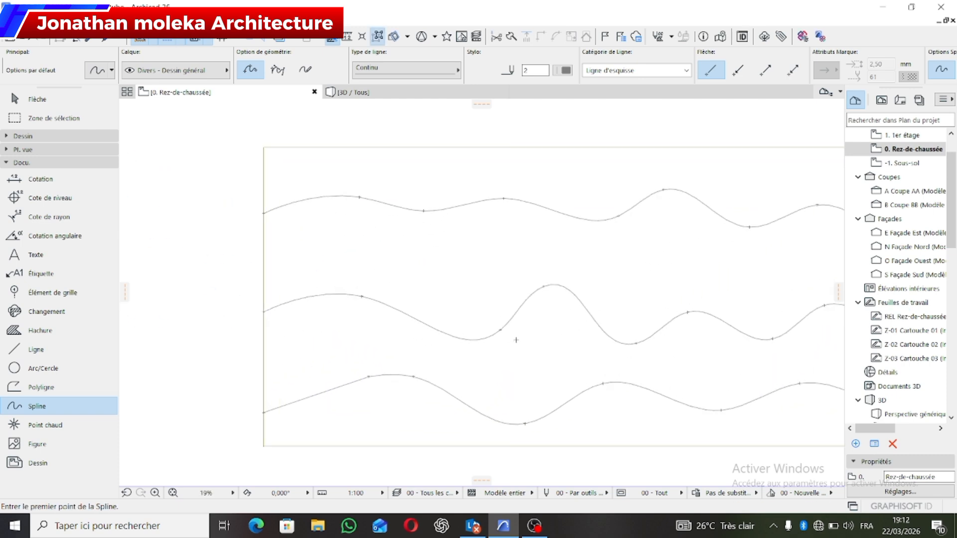
scroll(515, 341, "down", 3)
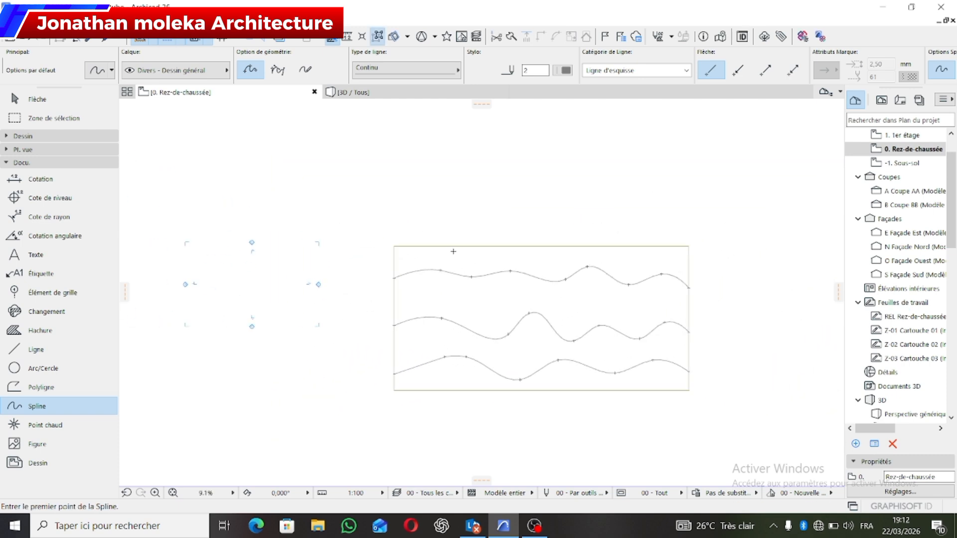
left_click(369, 93)
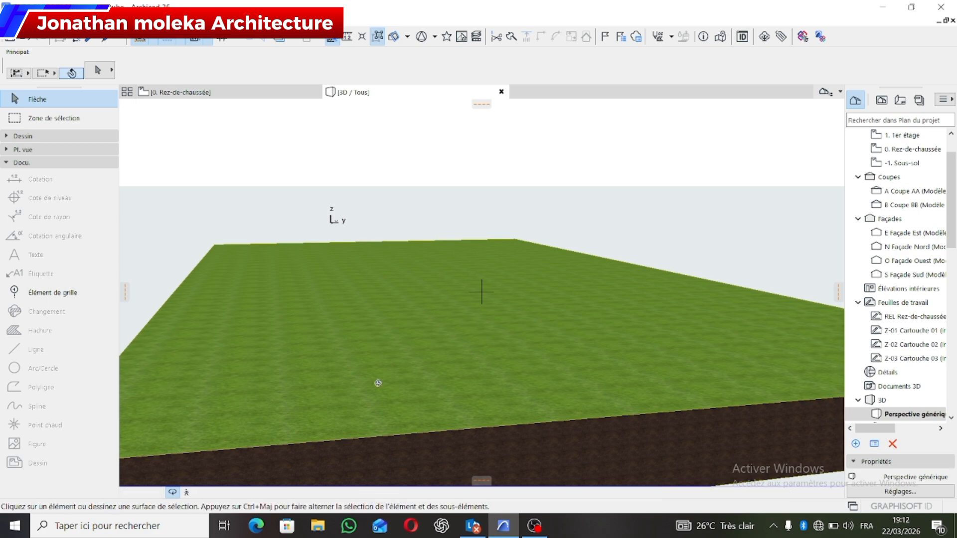
scroll(391, 360, "up", 5)
scroll(391, 360, "down", 2)
middle_click_drag(316, 348, 230, 182, "shift")
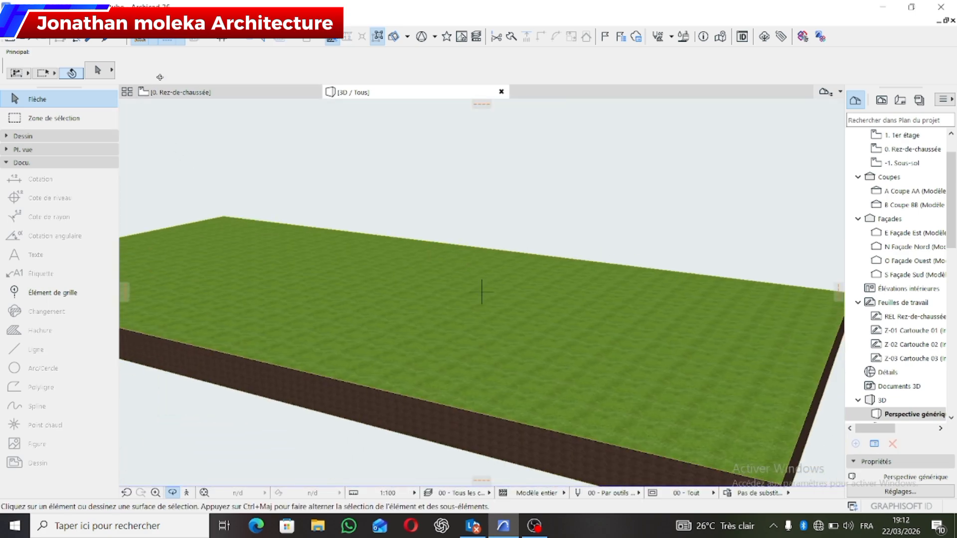
Step: In the Rez-de-chaussée plan, add the upper spline to the mesh as new points, using the option Raccord à toutes les arêtes
left_click(181, 91)
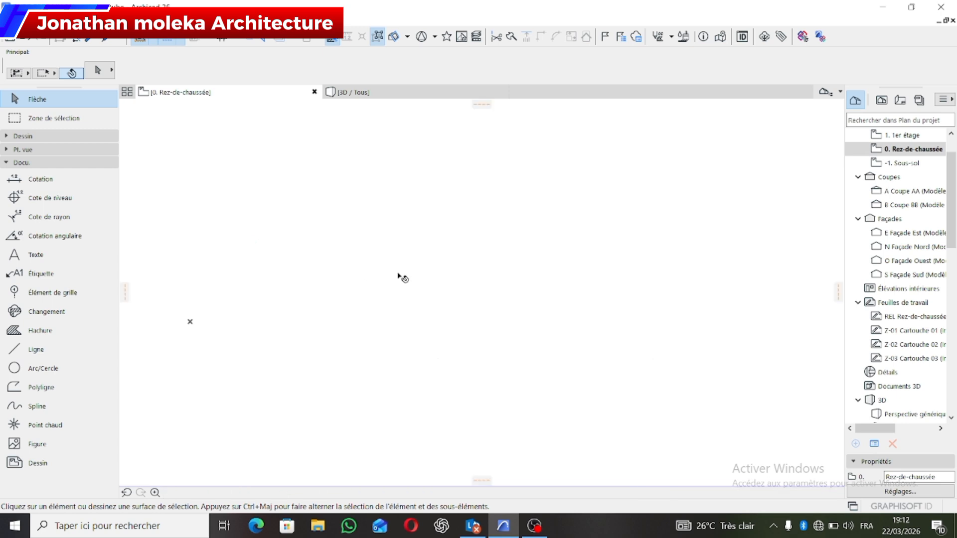
left_click(404, 253)
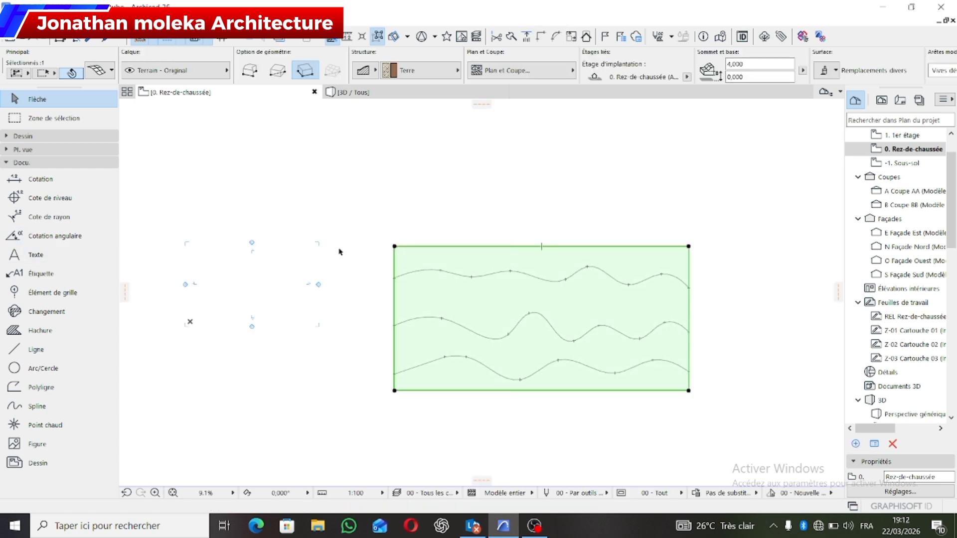
left_click(35, 138)
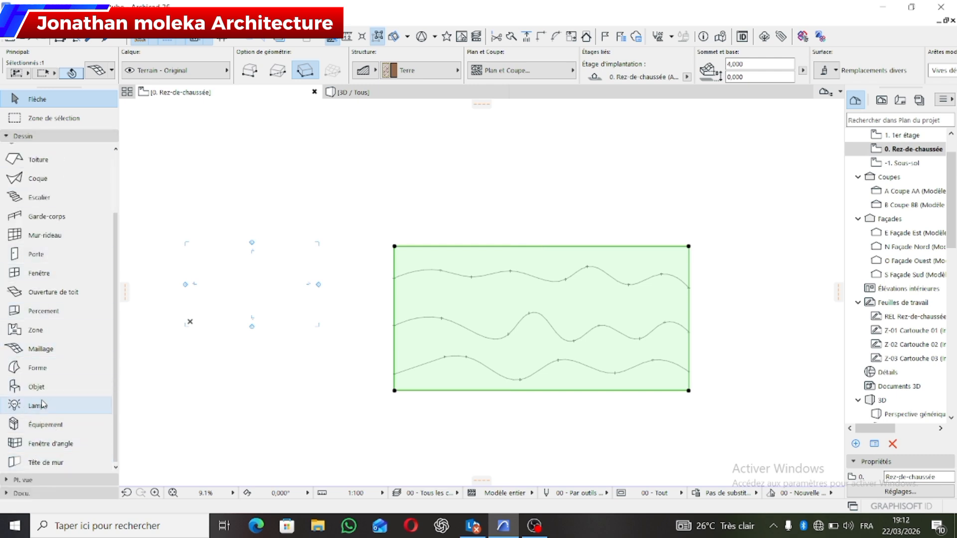
left_click(47, 349)
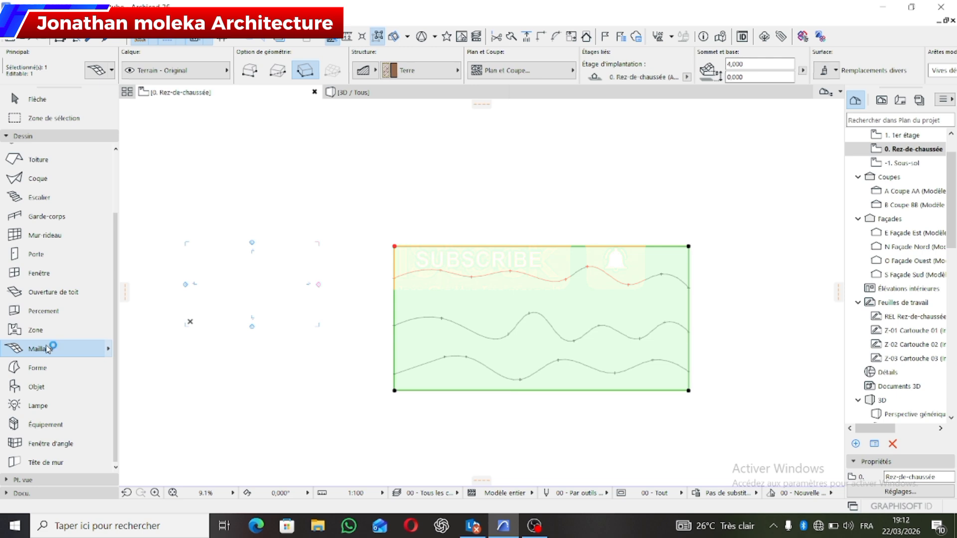
key("space")
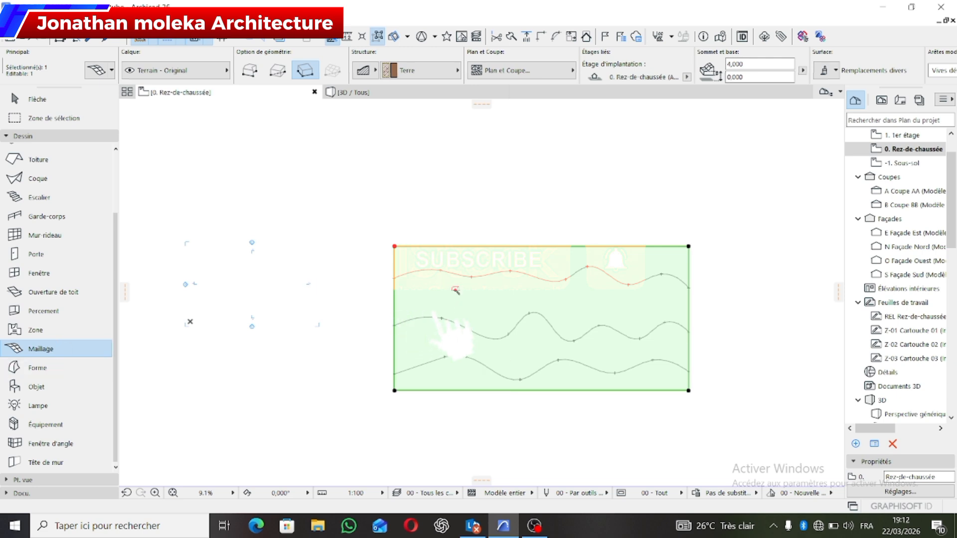
left_click(461, 277)
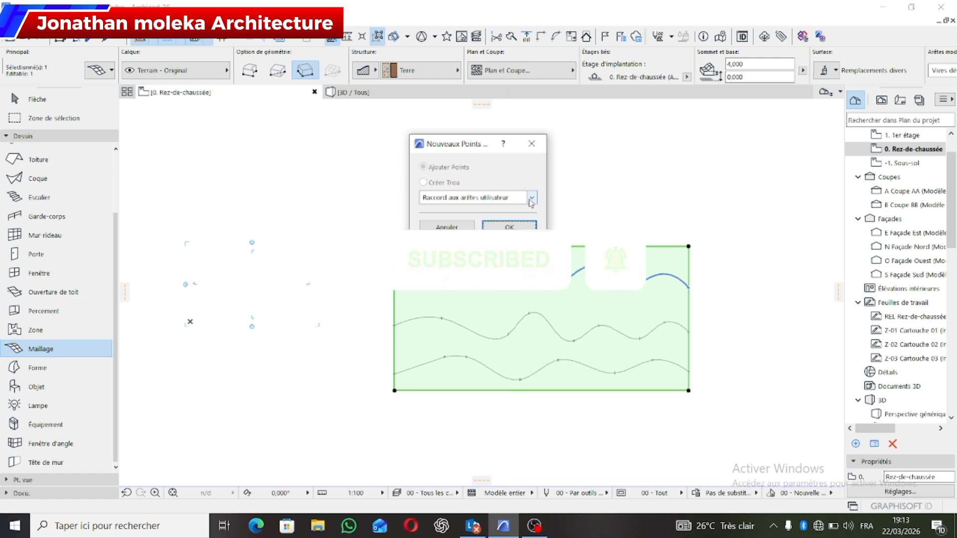
left_click(472, 198)
left_click(471, 224)
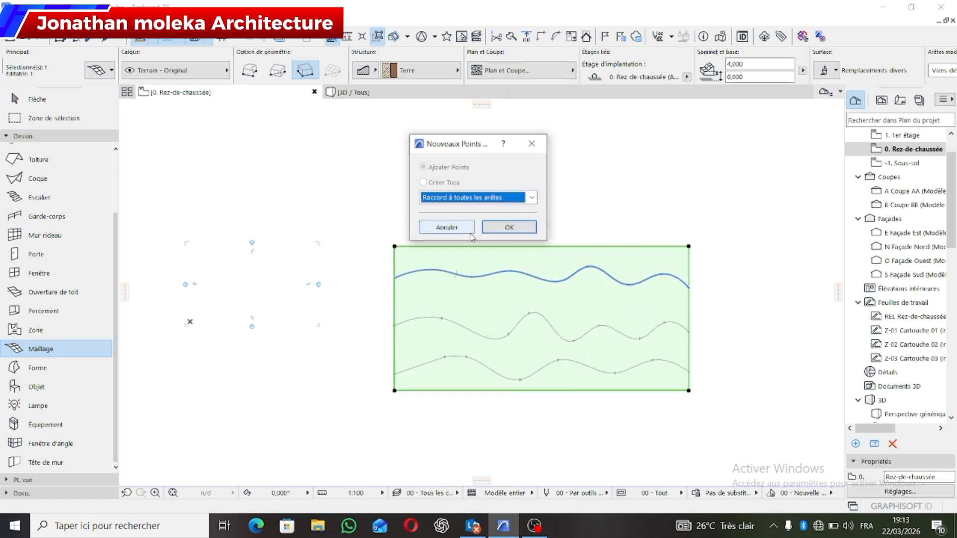
left_click(509, 227)
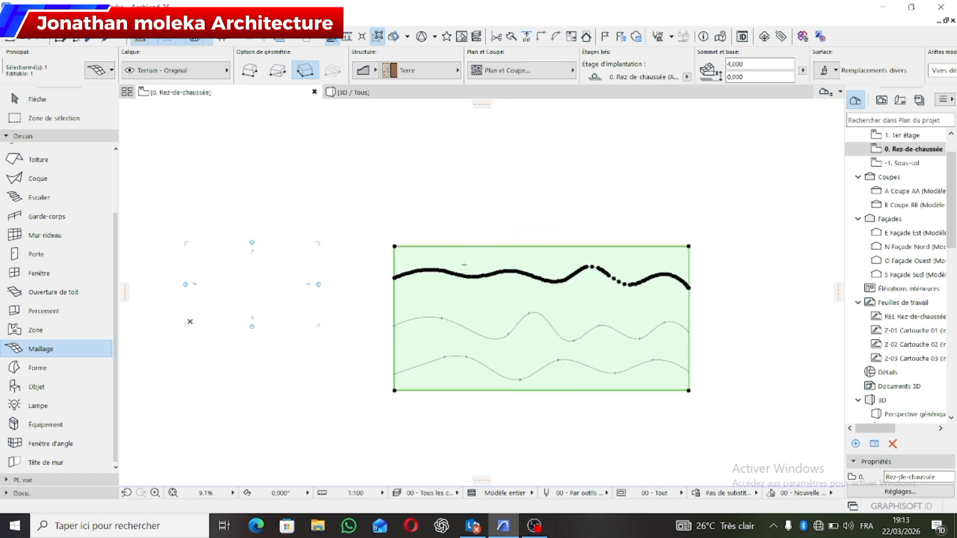
Step: Add the middle and lower splines to the mesh as new points, keeping the Raccord à toutes les arêtes option
scroll(477, 329, "up", 5)
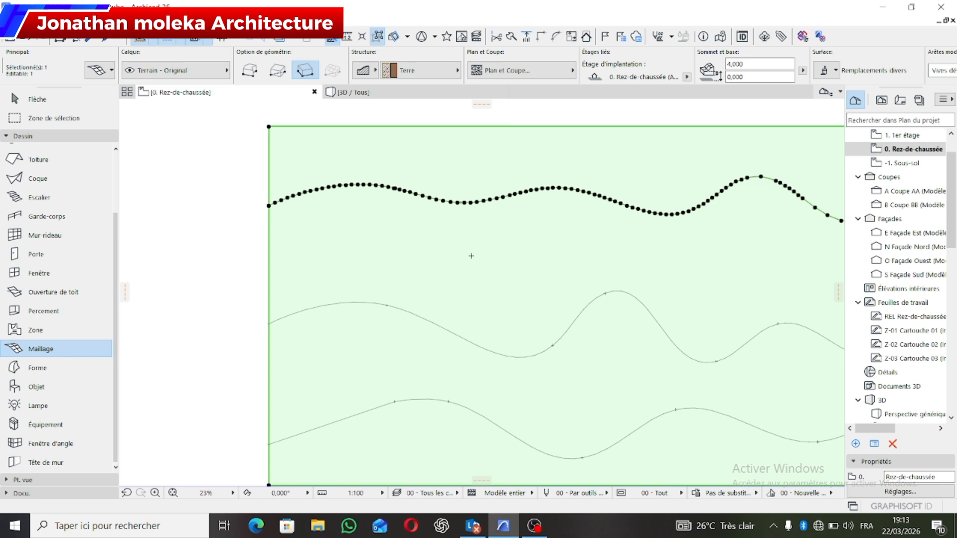
scroll(472, 256, "down", 4)
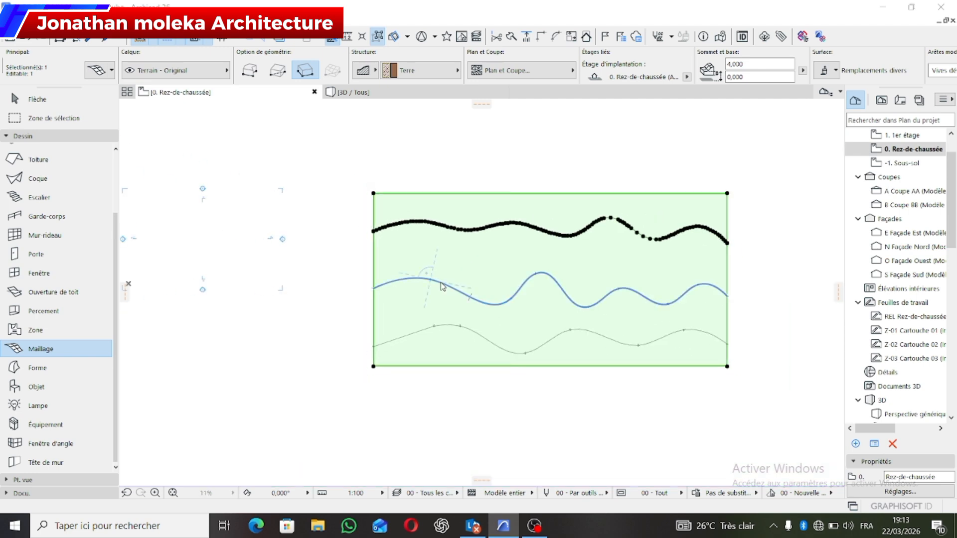
left_click(442, 286)
left_click(506, 228)
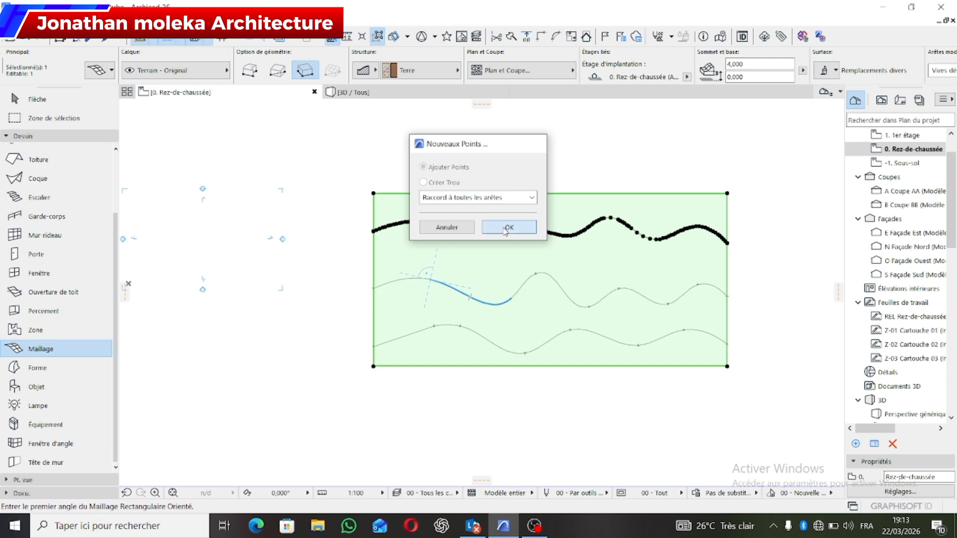
left_click(449, 326)
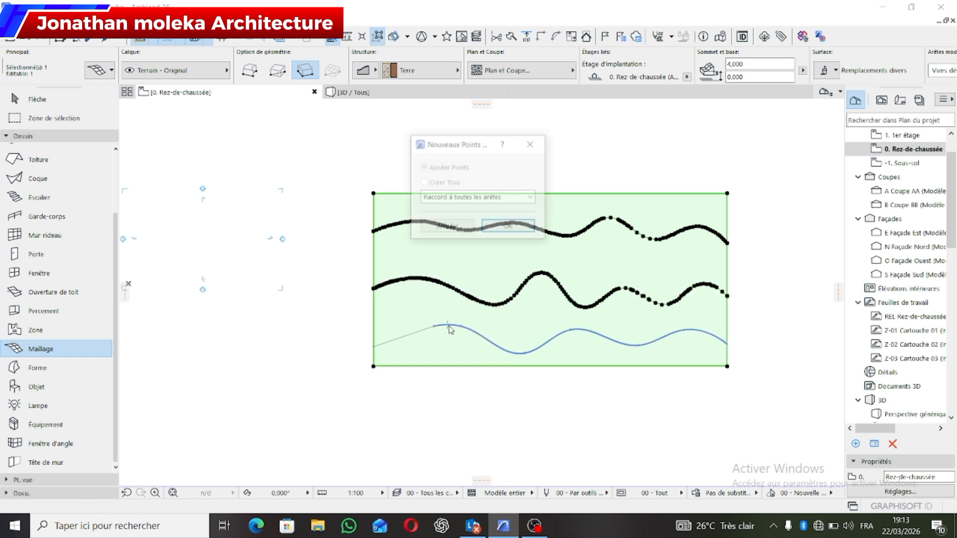
left_click(503, 229)
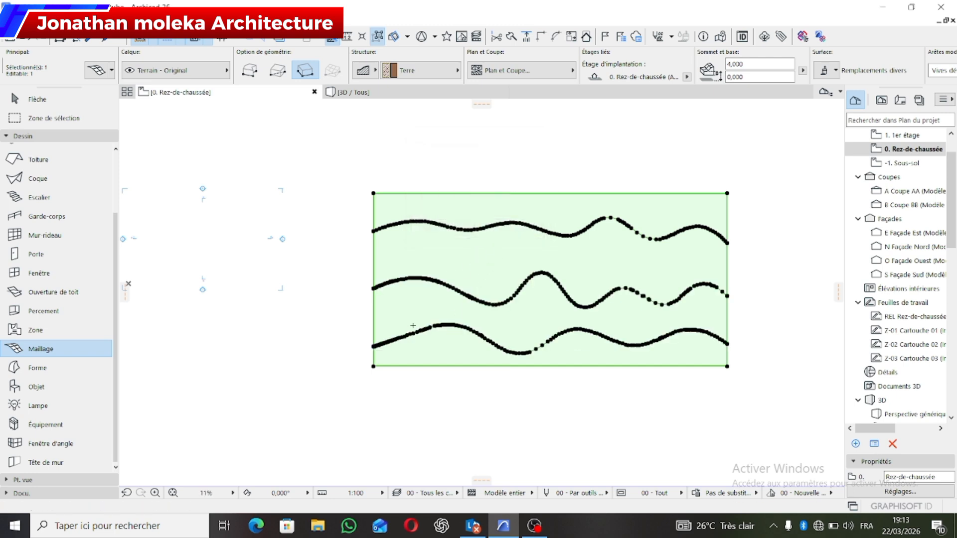
Step: Examine the new mesh points along the splines in plan and the contour lines on the terrain in 3D
scroll(413, 330, "up", 5)
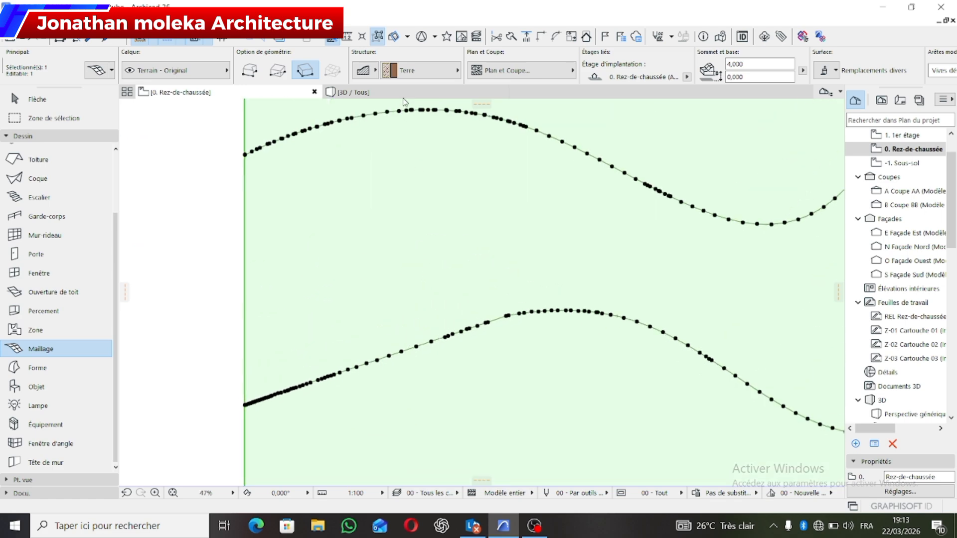
left_click(404, 95)
key("Escape")
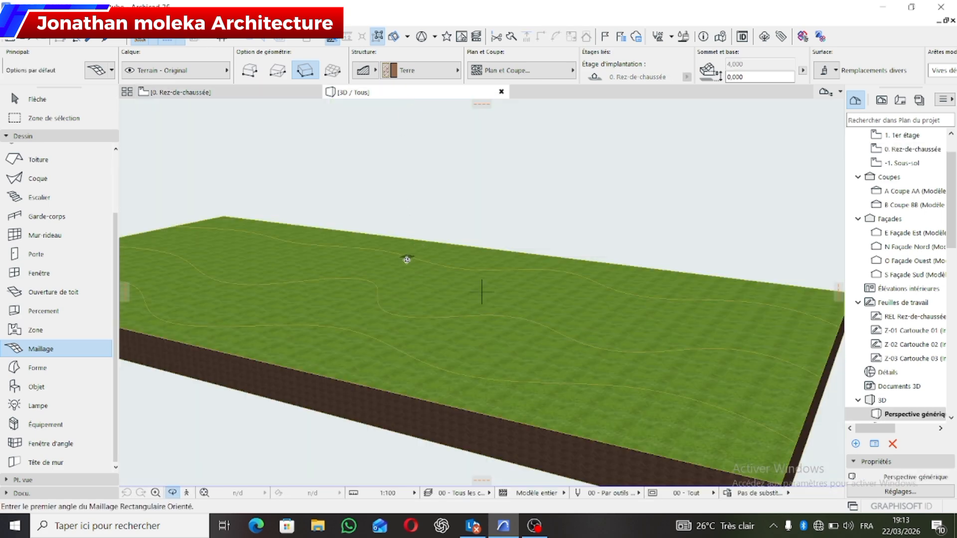
middle_click_drag(466, 259, 280, 221, "shift")
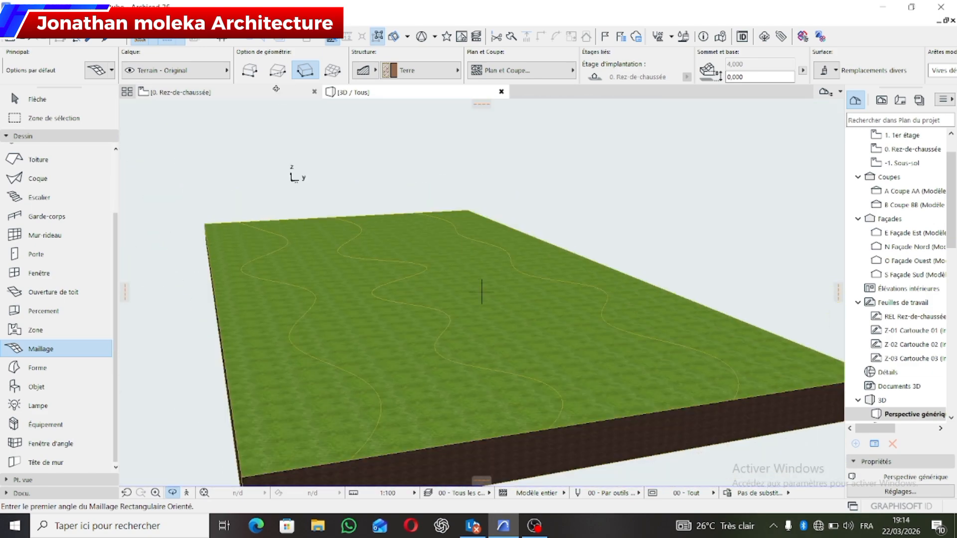
key("F2")
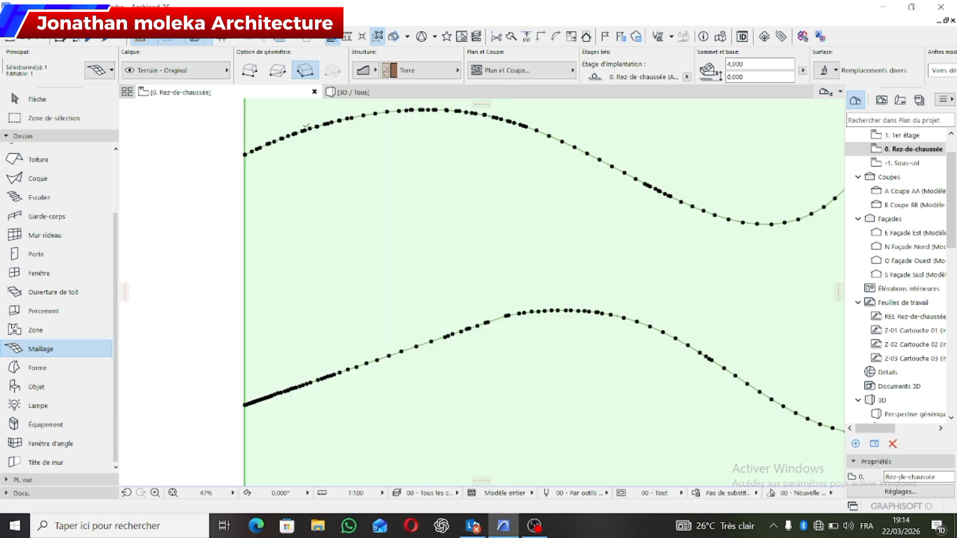
key("Escape")
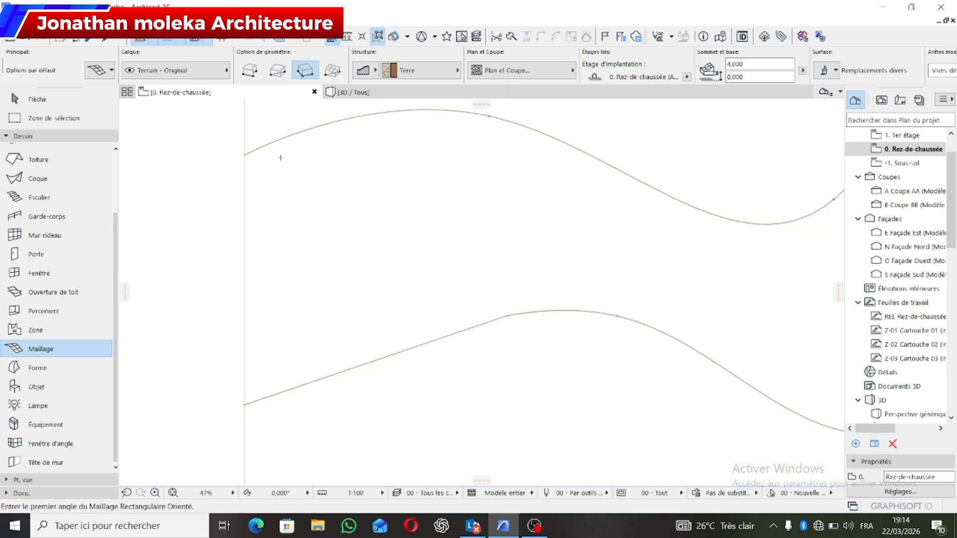
left_click(37, 99)
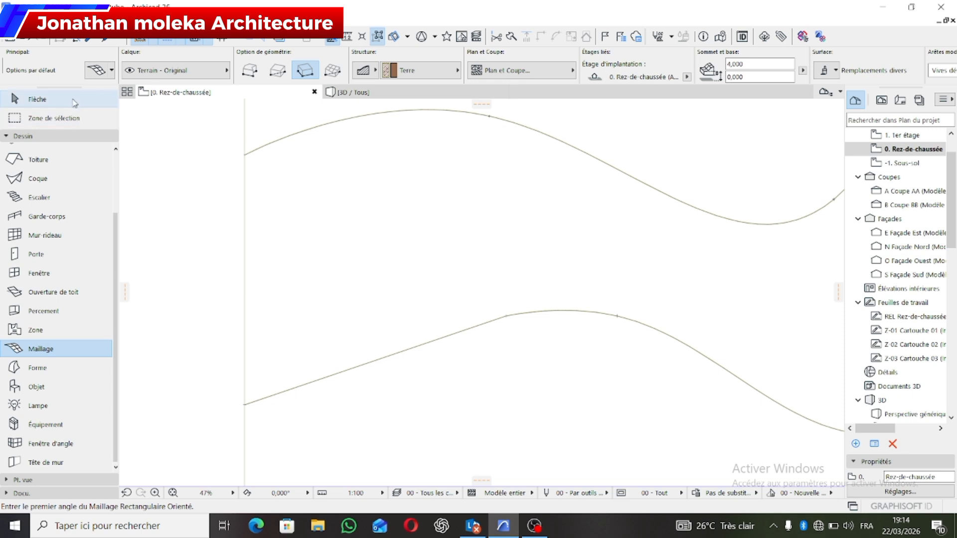
left_click(244, 159)
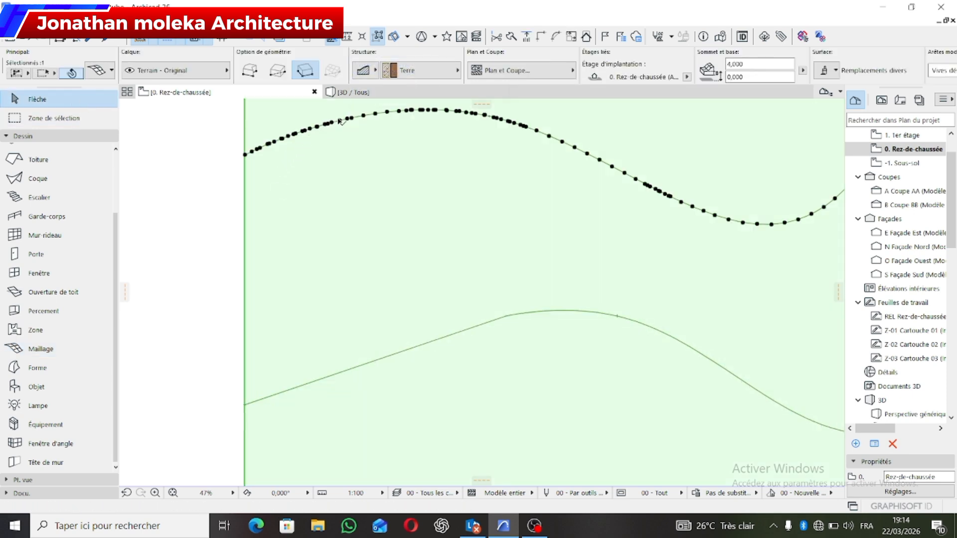
left_click(349, 93)
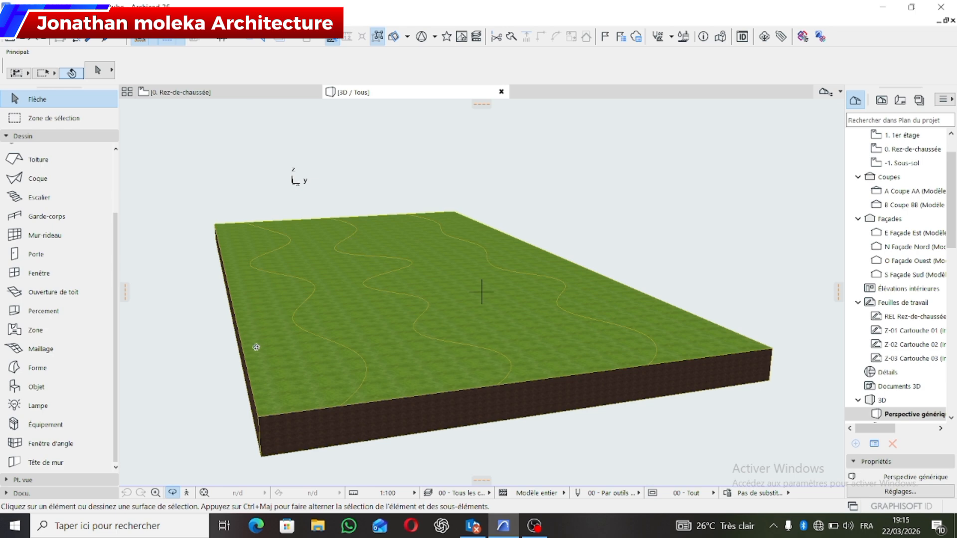
Step: In 3D, select the mesh and raise one point of the middle contour line, near the terrain's short edge, to a freehand height
scroll(335, 344, "up", 5)
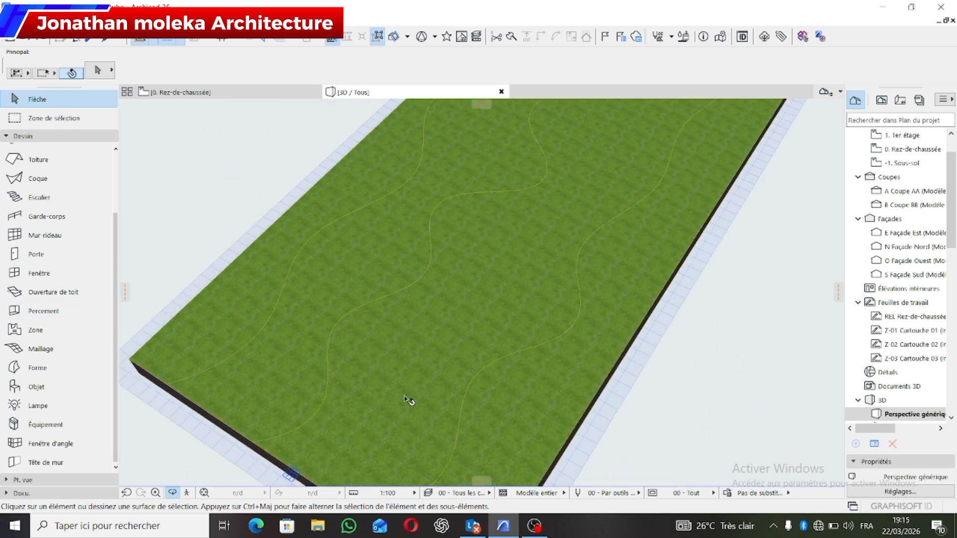
left_click(314, 416)
left_click(314, 415)
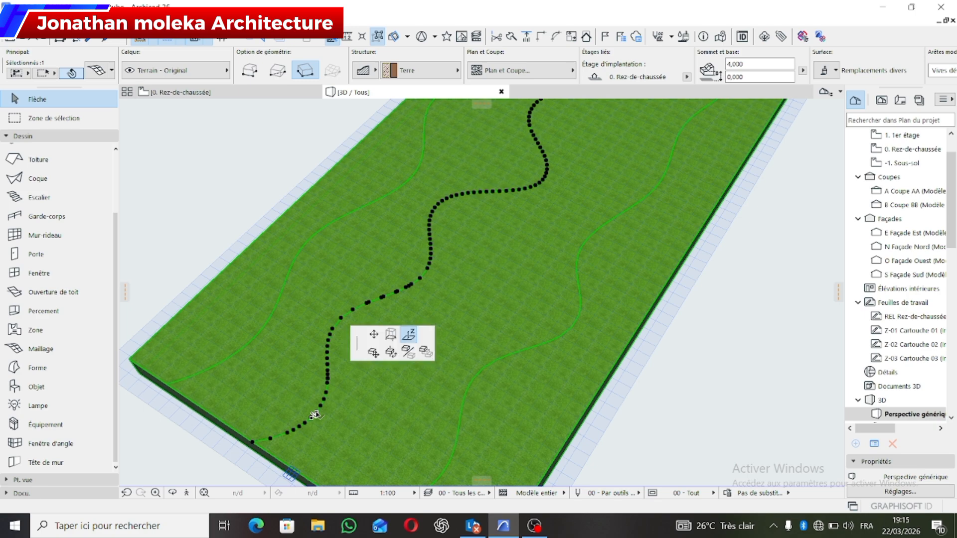
left_click(401, 335)
left_click(308, 362)
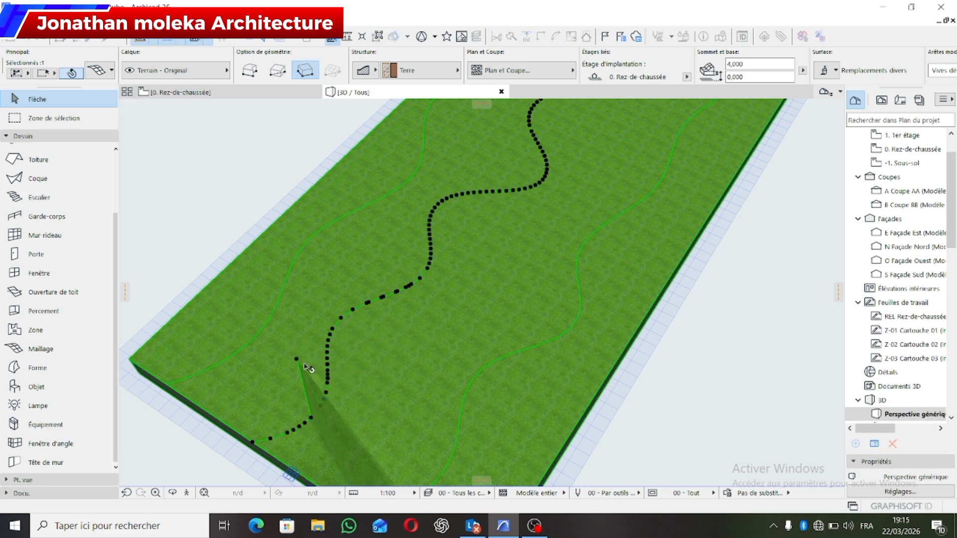
Step: Raise the neighbouring point on the middle contour line, beside the first peak and closer to the terrain's edge, to a freehand height
scroll(325, 380, "up", 5)
middle_click_drag(325, 389, 339, 269)
scroll(349, 254, "down", 3)
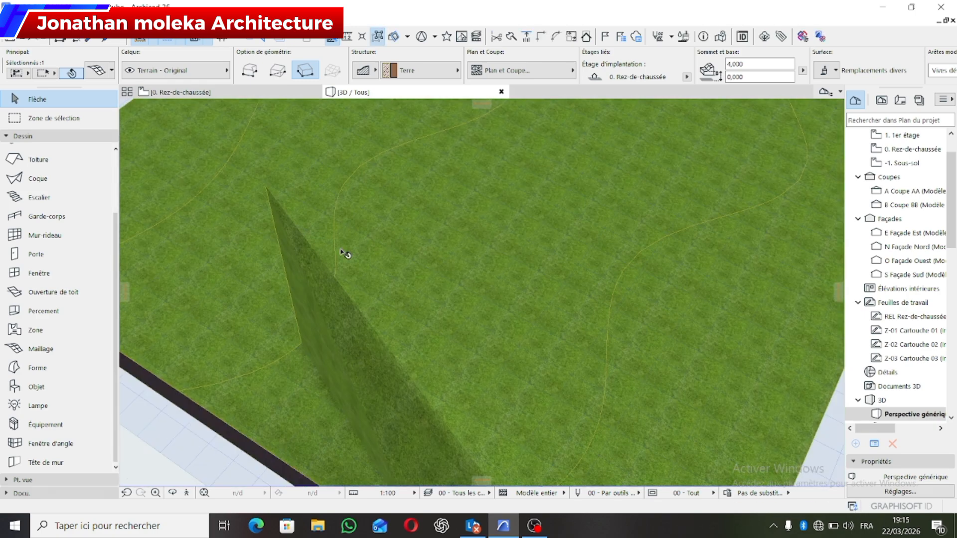
scroll(374, 265, "up", 2)
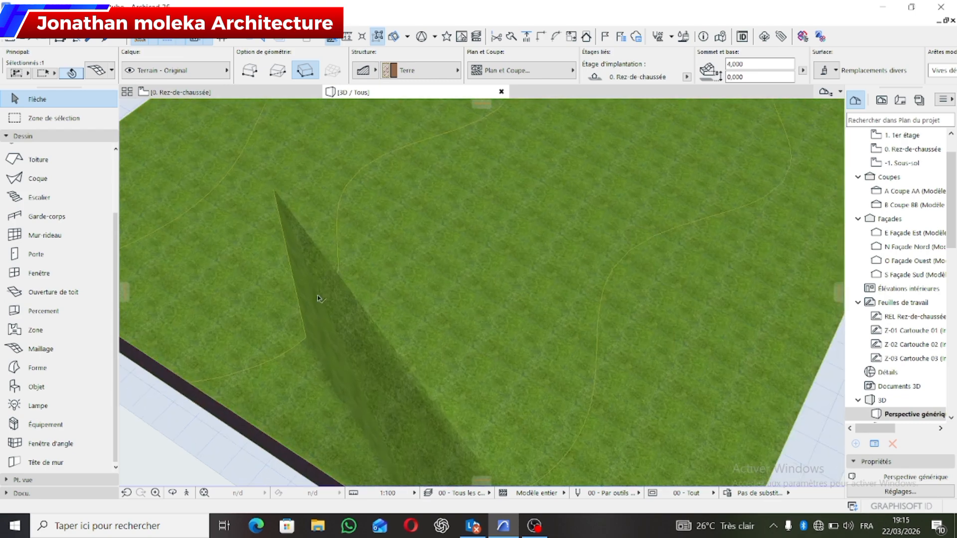
left_click(295, 348)
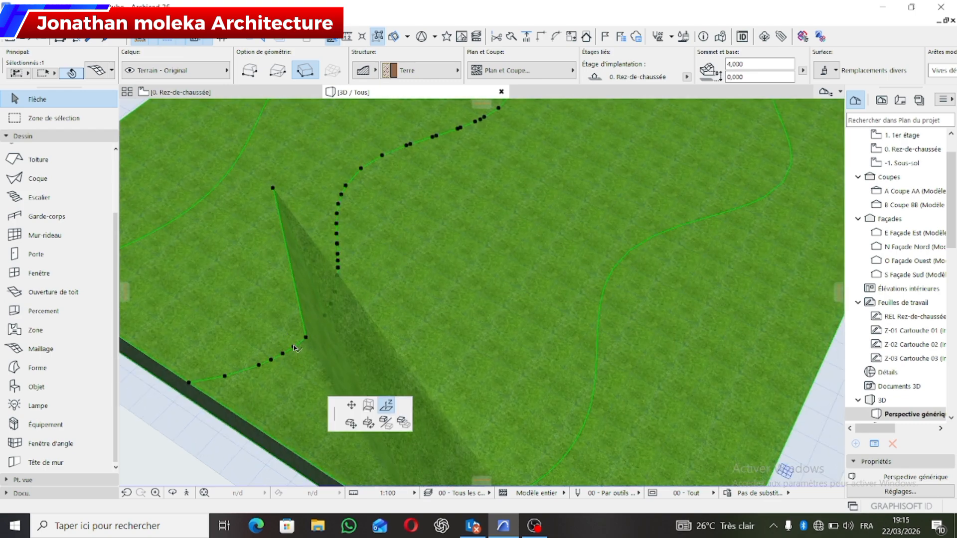
left_click(371, 403)
left_click(248, 219)
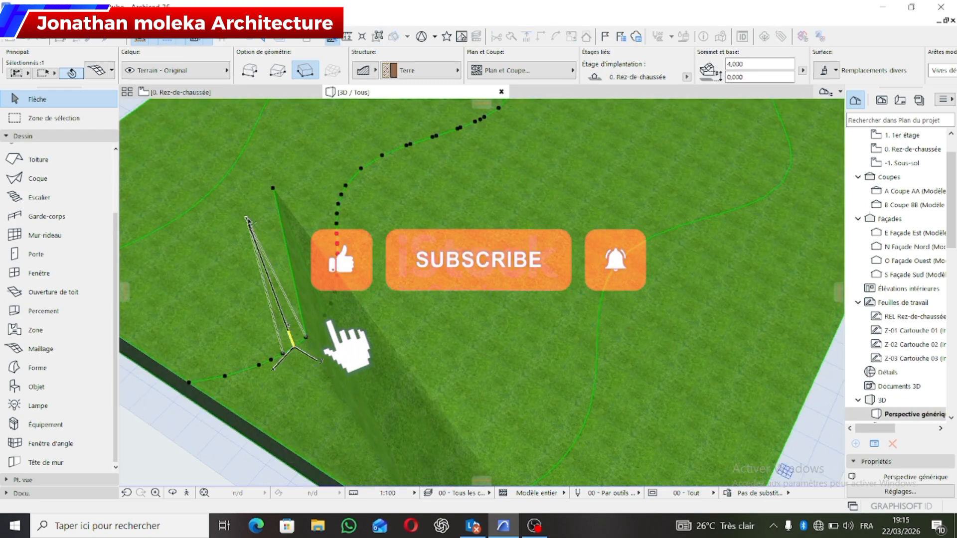
scroll(311, 334, "up", 2)
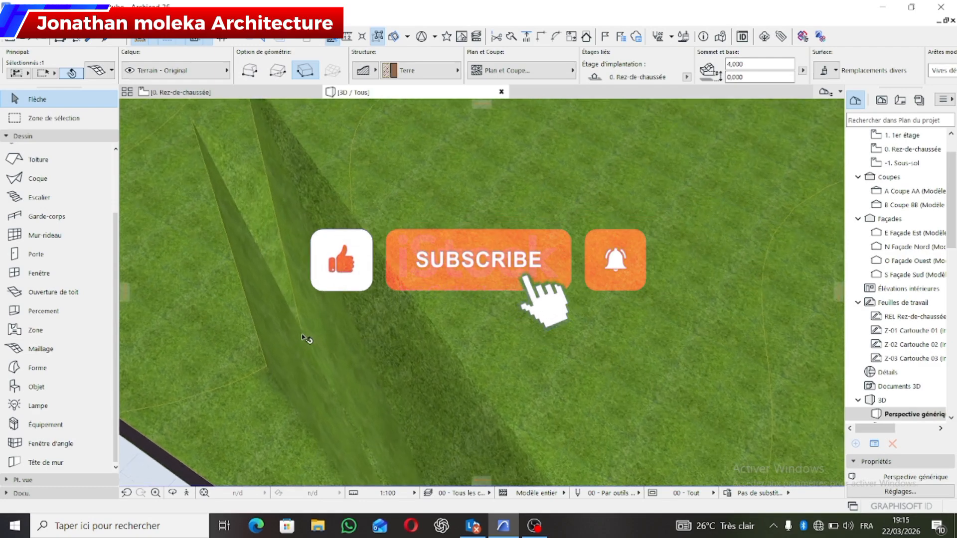
left_click(304, 339)
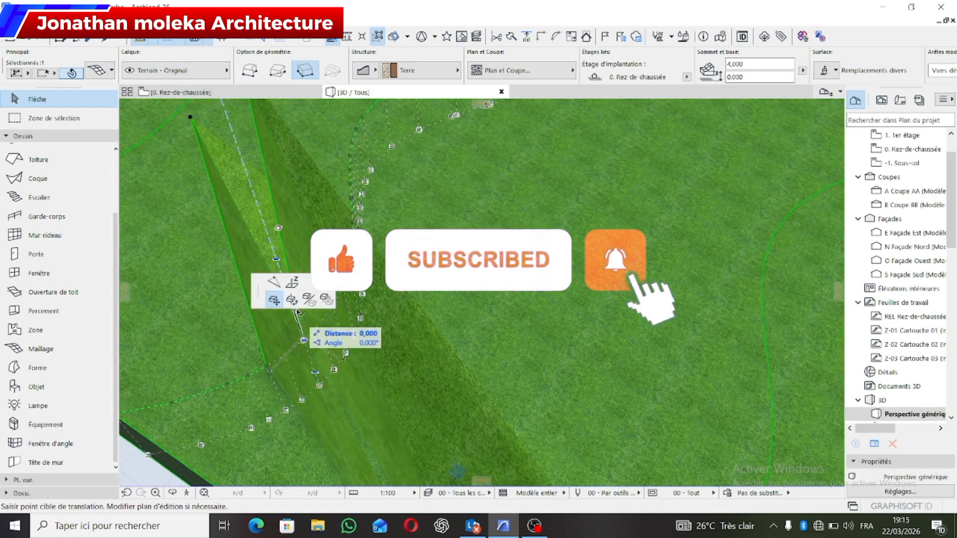
key("Escape")
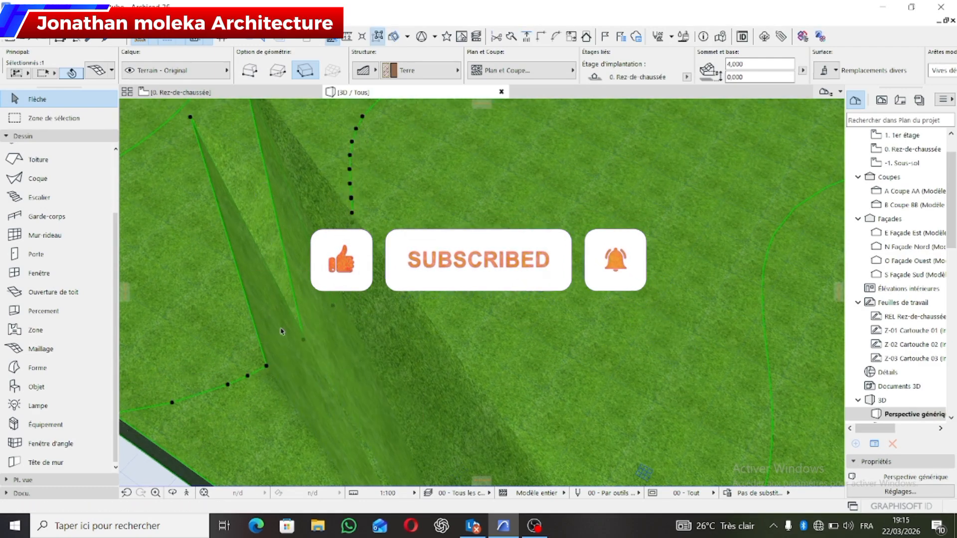
Step: Raise the contour point just beside the second peak, on the terrain edge side, by entering an altitude of 300
left_click(266, 367)
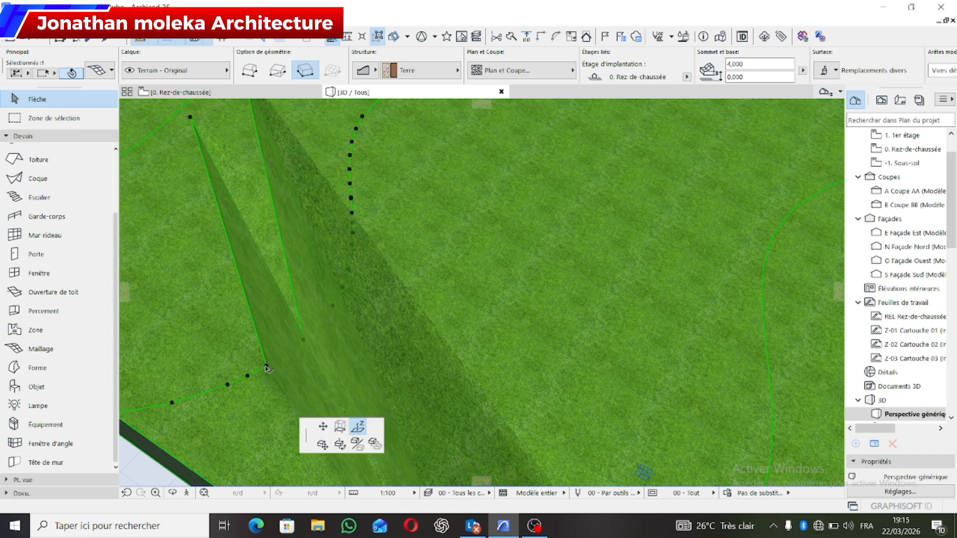
left_click(350, 427)
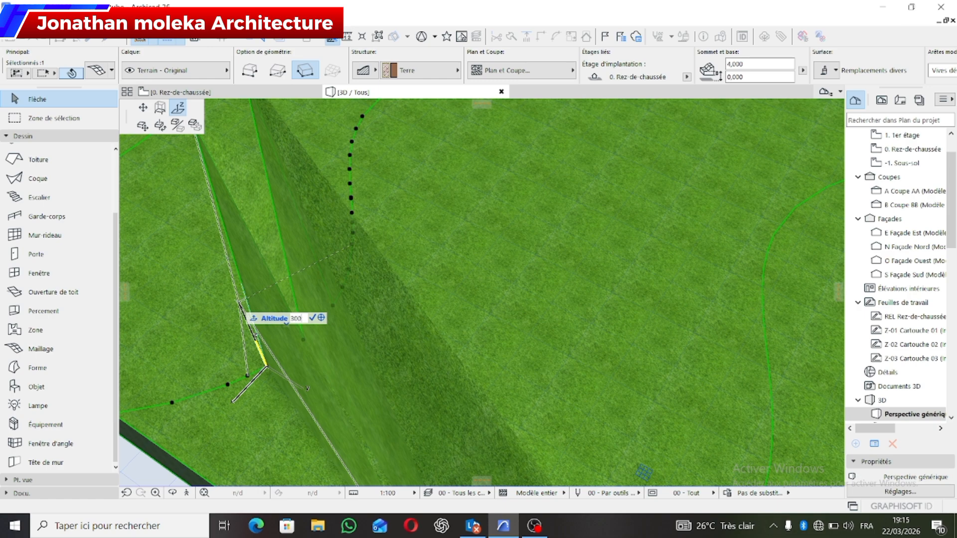
key("Return")
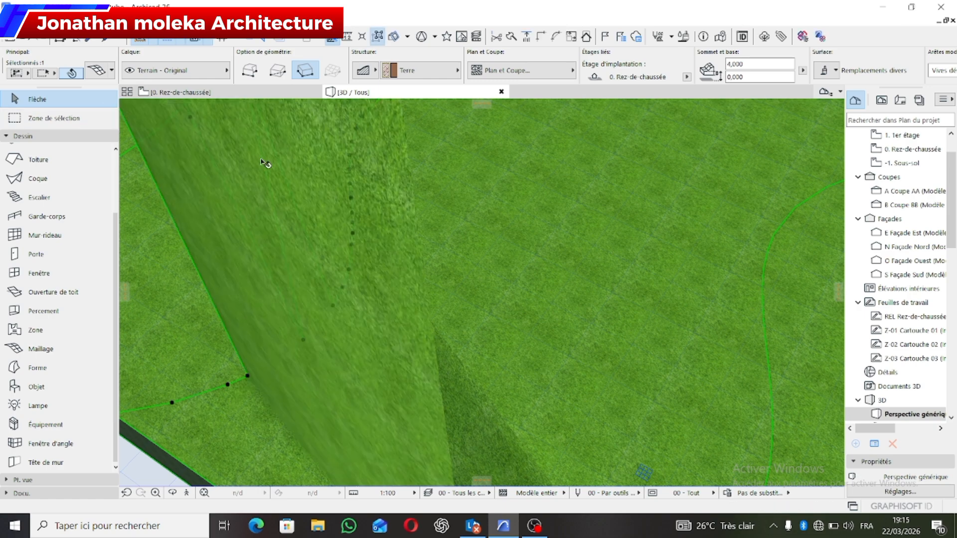
scroll(266, 163, "down", 10)
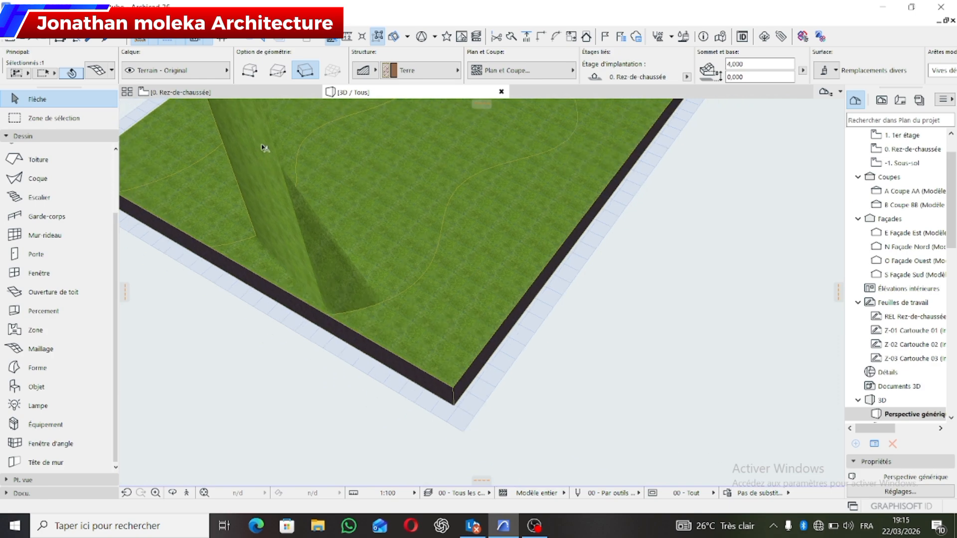
Step: Undo the last mesh edit, the contour point raised to an altitude of 300
scroll(266, 148, "down", 8)
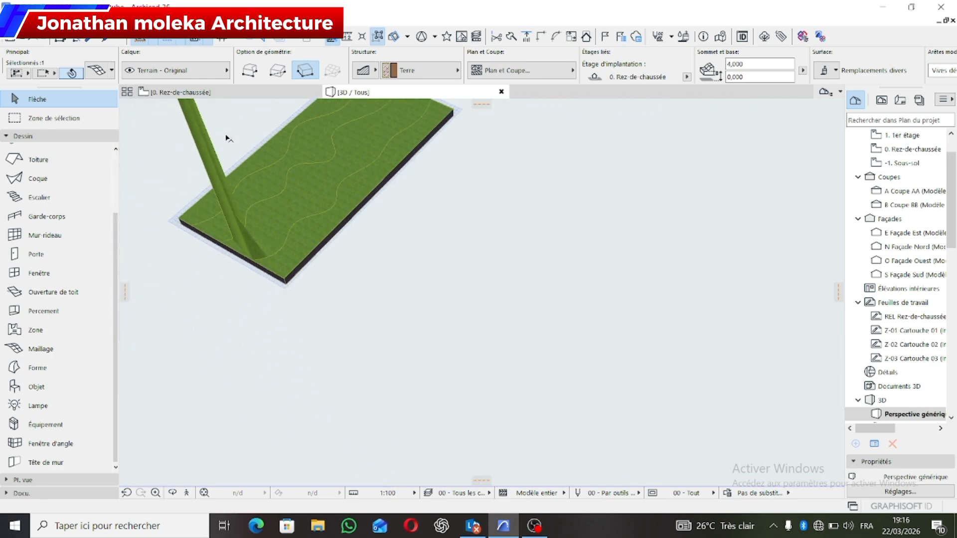
scroll(225, 138, "down", 8)
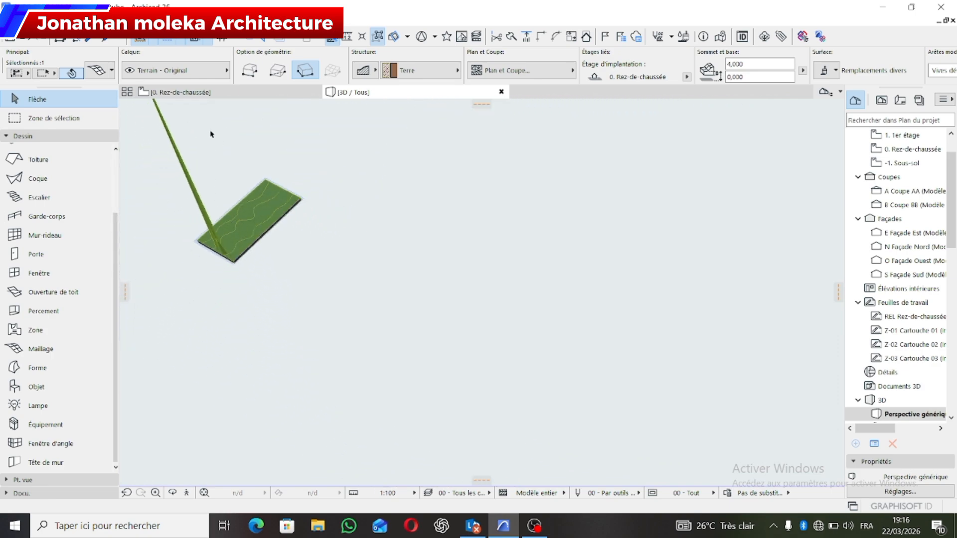
scroll(208, 134, "down", 4)
middle_click_drag(208, 134, 209, 246, "shift")
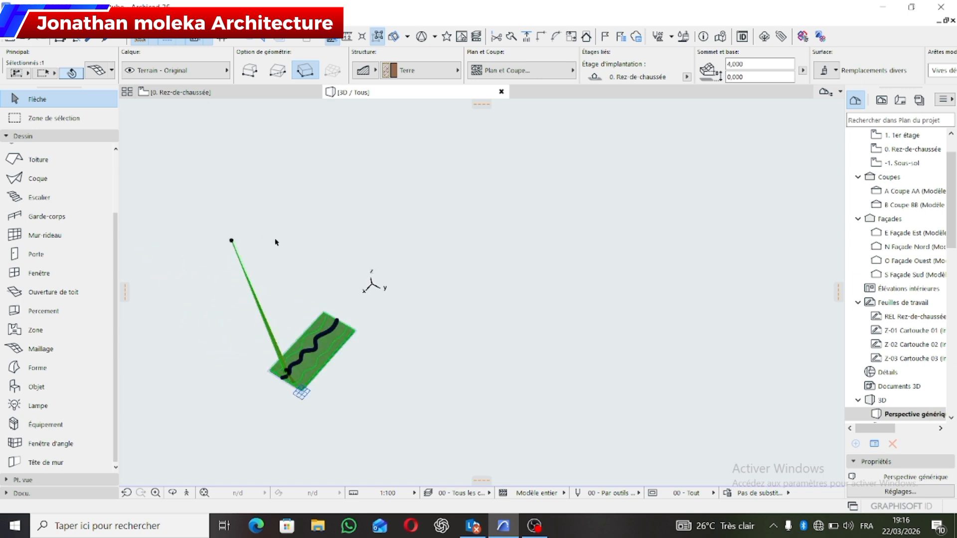
key("ctrl+z")
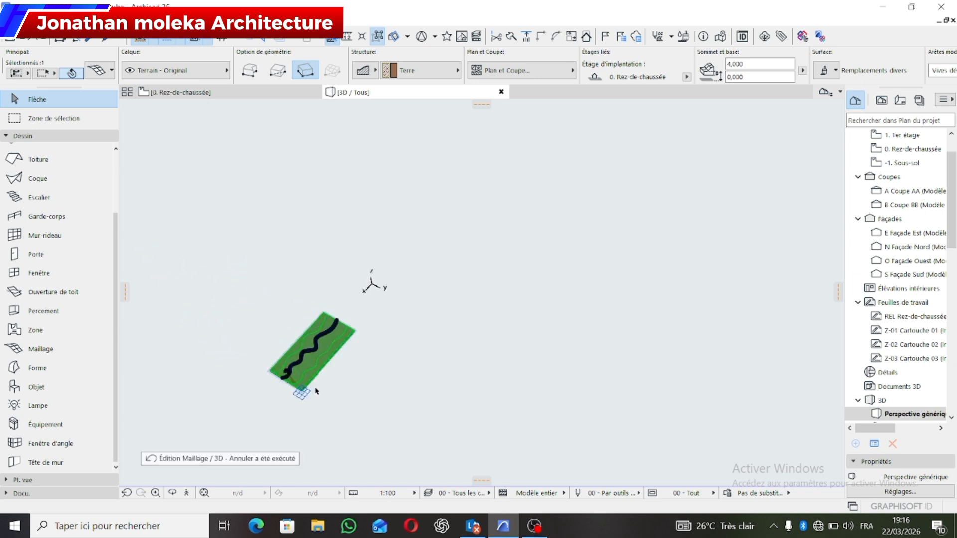
Step: Raise the middle contour line's point beside the existing peaks near the terrain's short edge by entering an altitude of 15
scroll(317, 392, "up", 10)
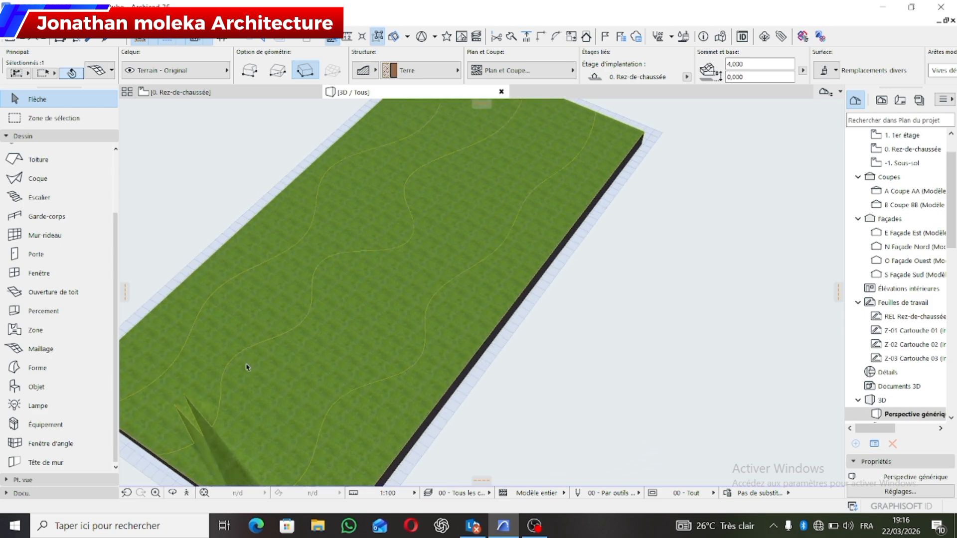
left_click(214, 427)
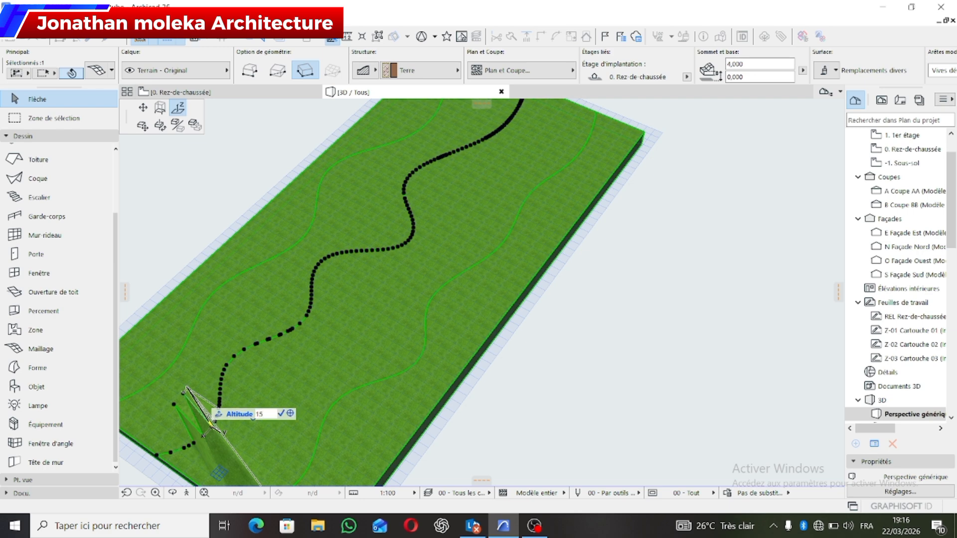
key("Return")
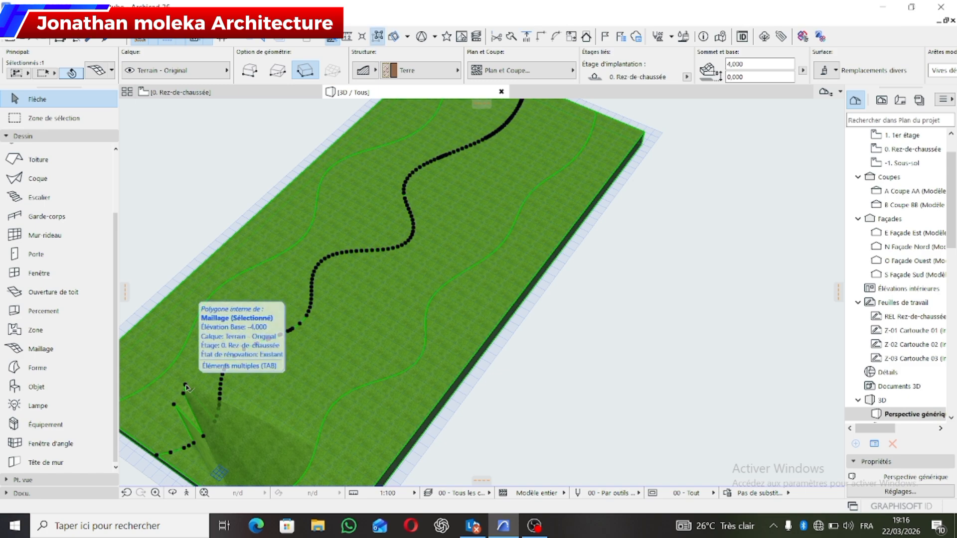
Step: Raise a point further along the middle contour line, past the existing peaks and away from the short edge, with an altitude of 20
scroll(451, 482, "up", 1)
scroll(157, 378, "up", 1)
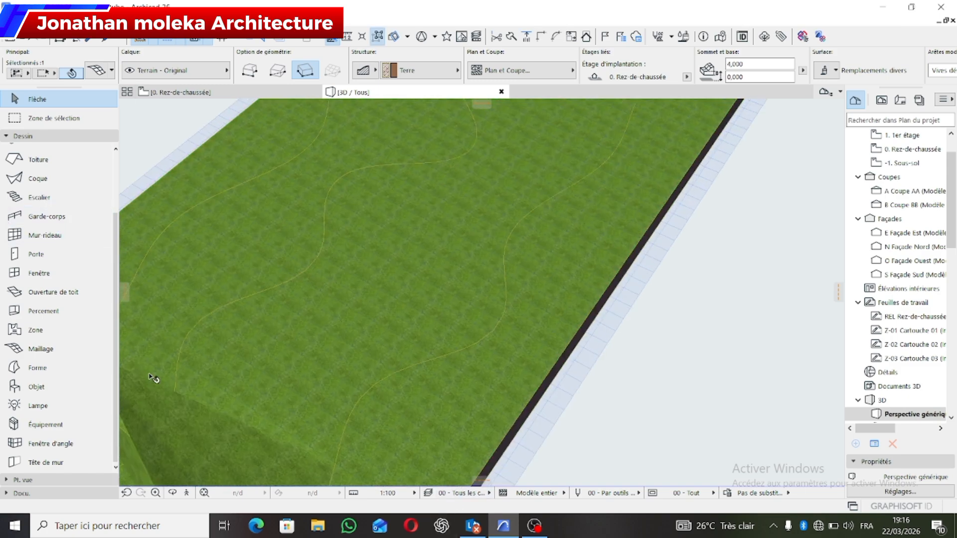
scroll(264, 402, "up", 1)
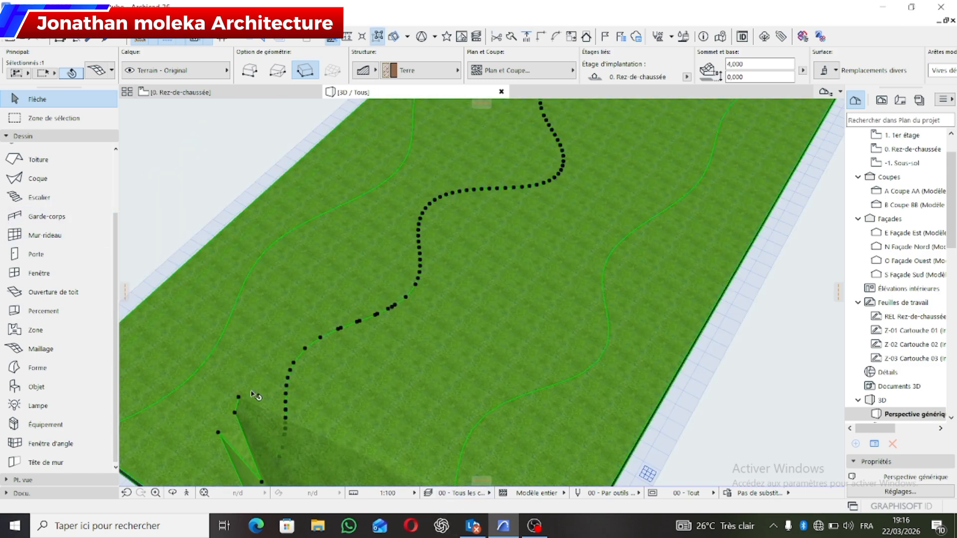
left_click(286, 405)
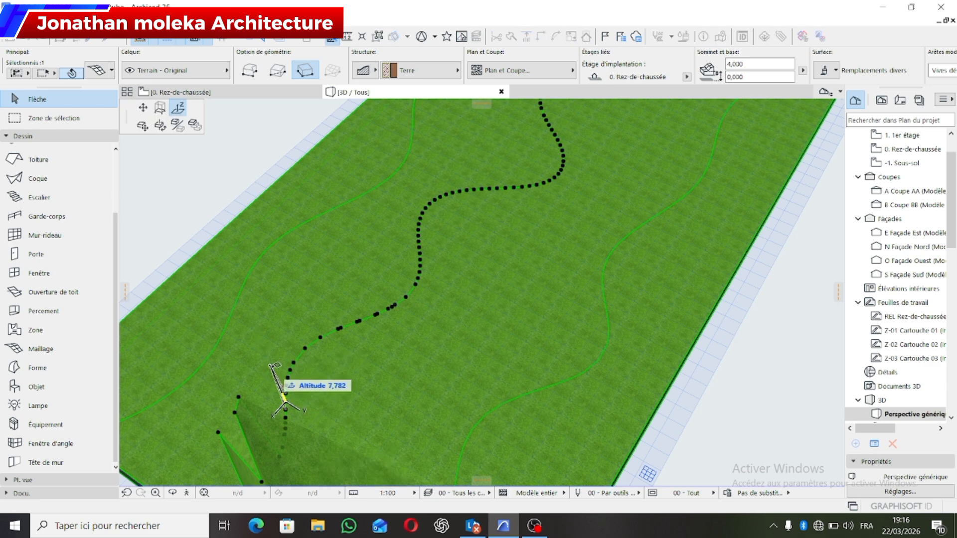
type("20")
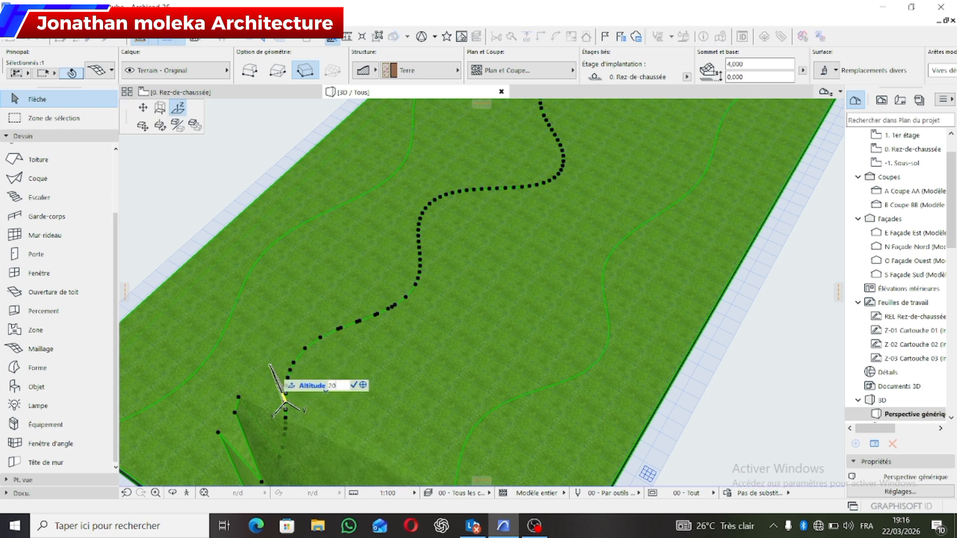
key("Return")
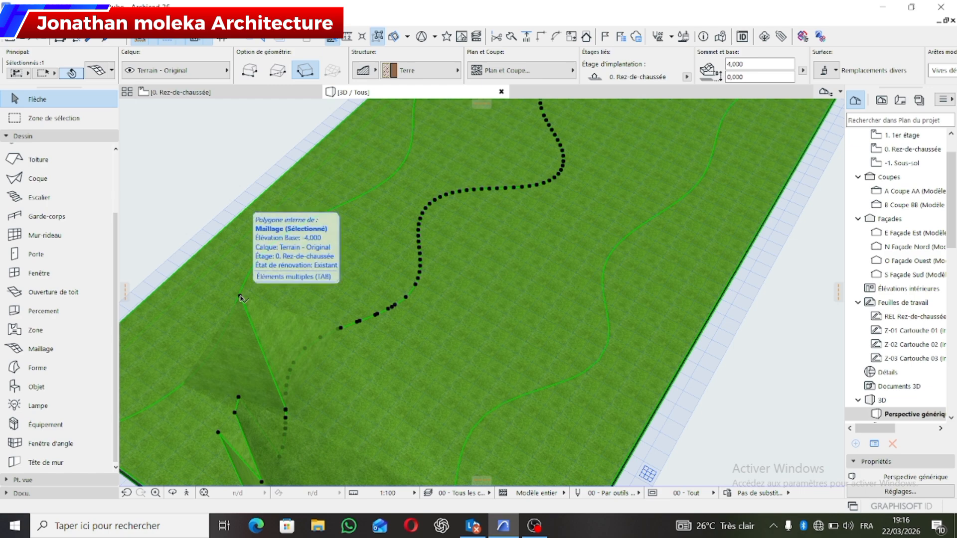
Step: Orbit around the terrain to examine the raised peaks from a low side view
scroll(246, 309, "down", 2)
middle_click_drag(254, 344, 518, 324)
scroll(520, 325, "up", 2)
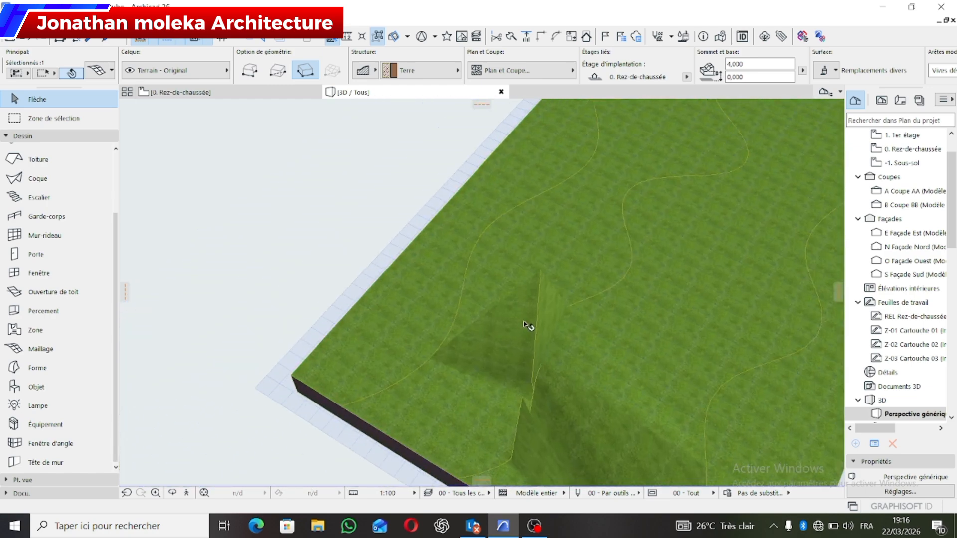
left_click(172, 494)
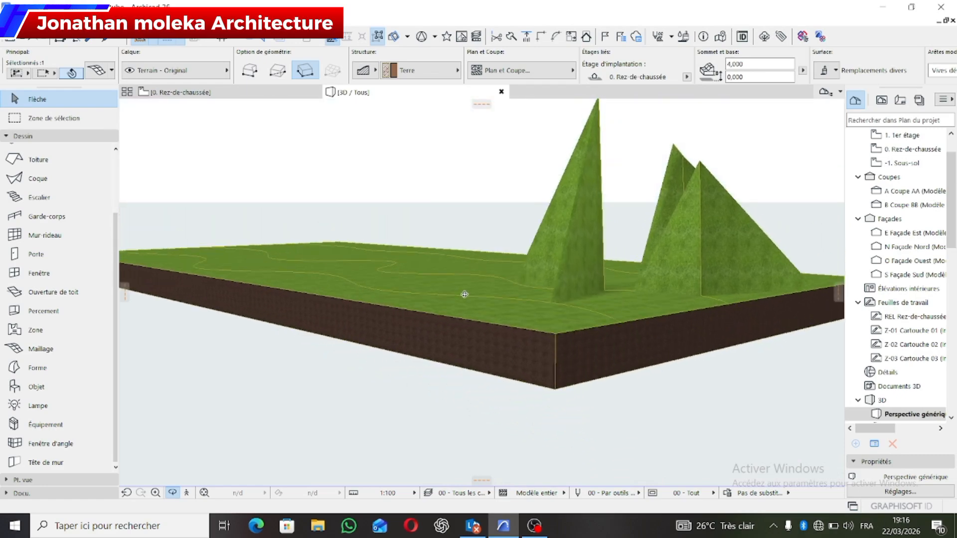